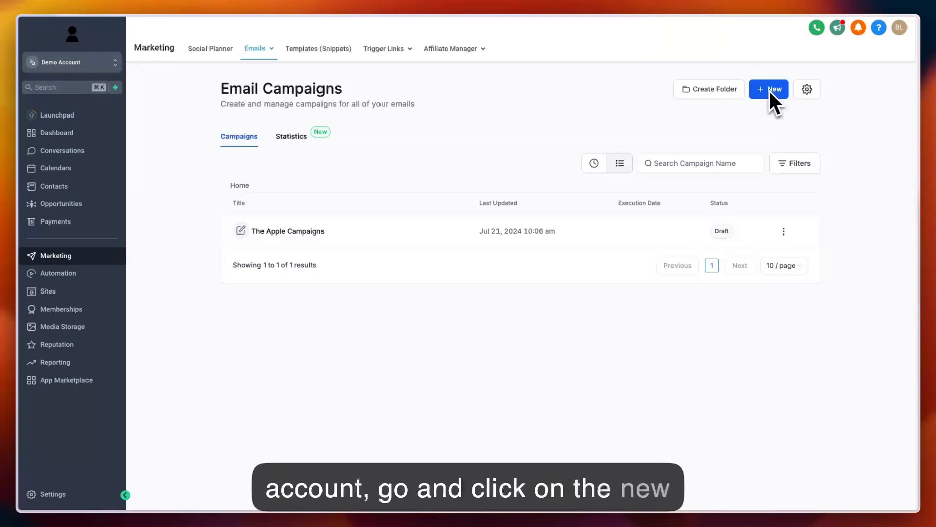
- Create a new email campaign from the Blank template using the Design Editor
left_click(769, 89)
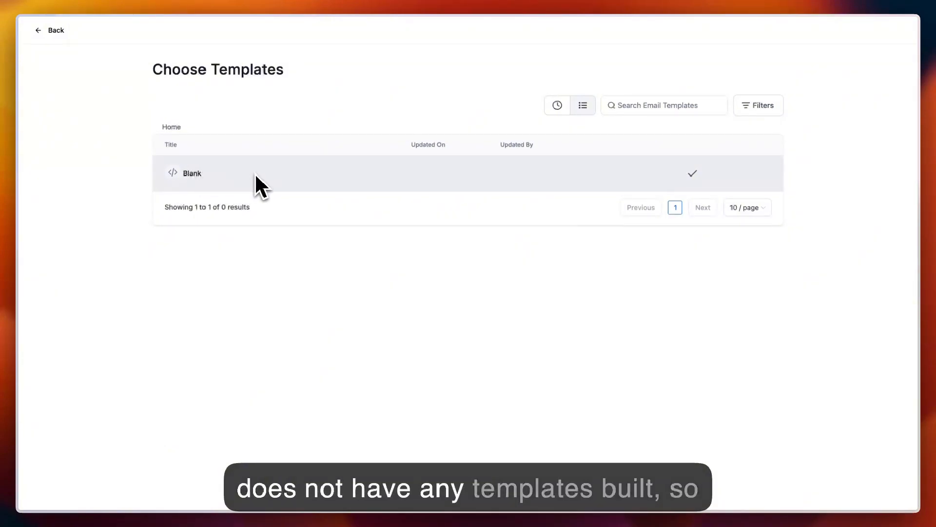
left_click(225, 173)
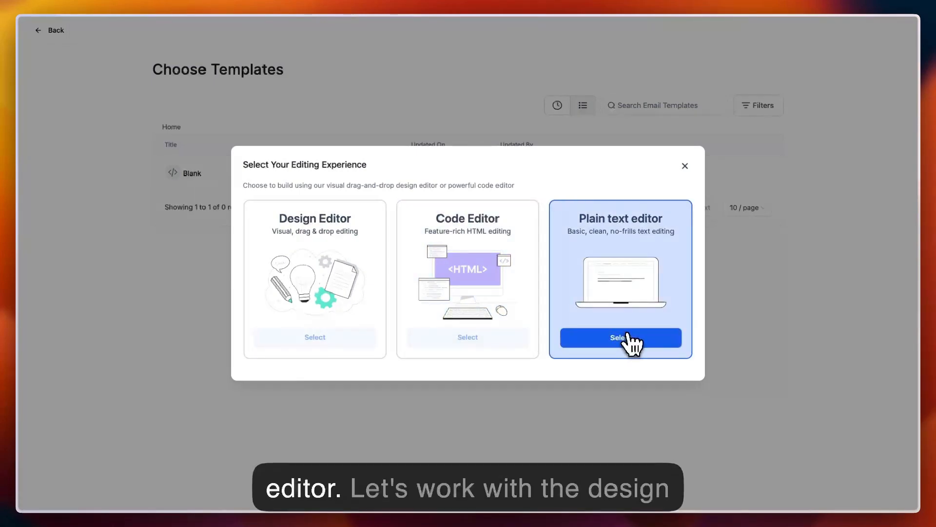
left_click(322, 342)
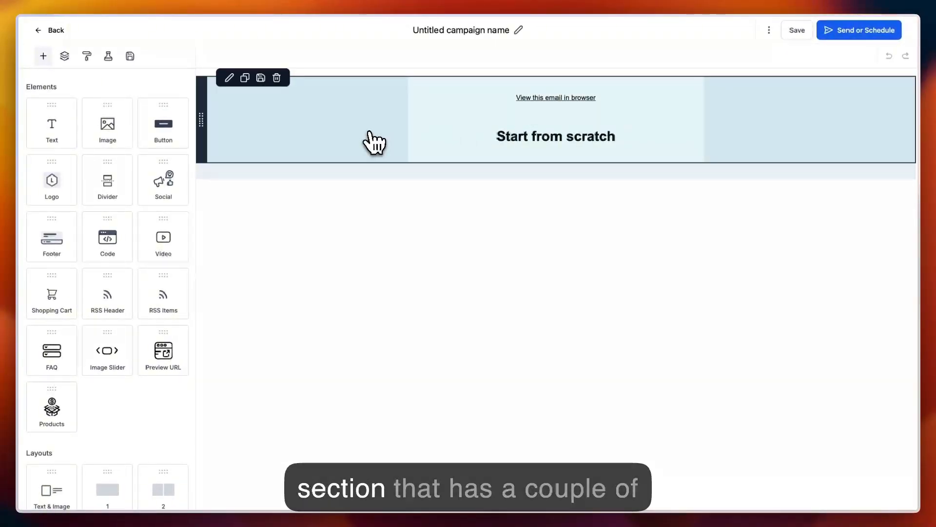
- Inspect the "View this email in browser" block and the title block, including the link settings of the browser-view text
left_click(474, 98)
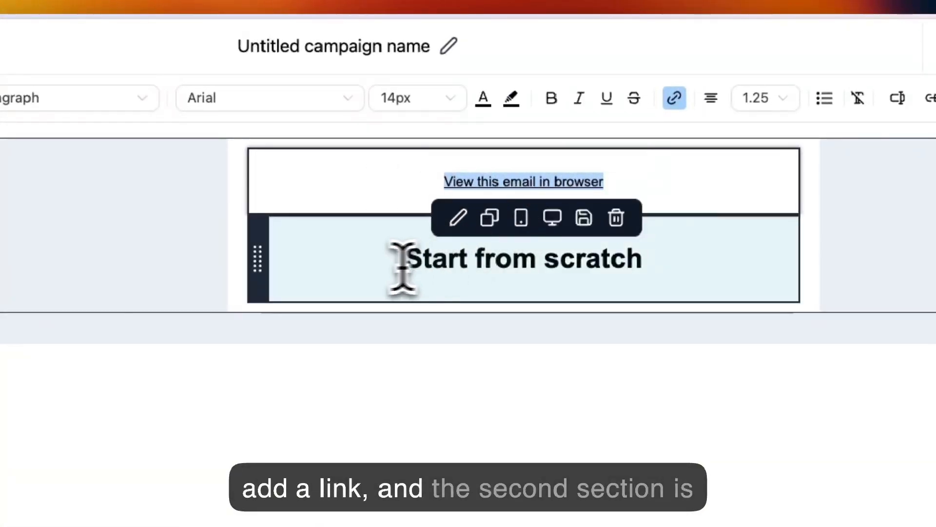
left_click(379, 262)
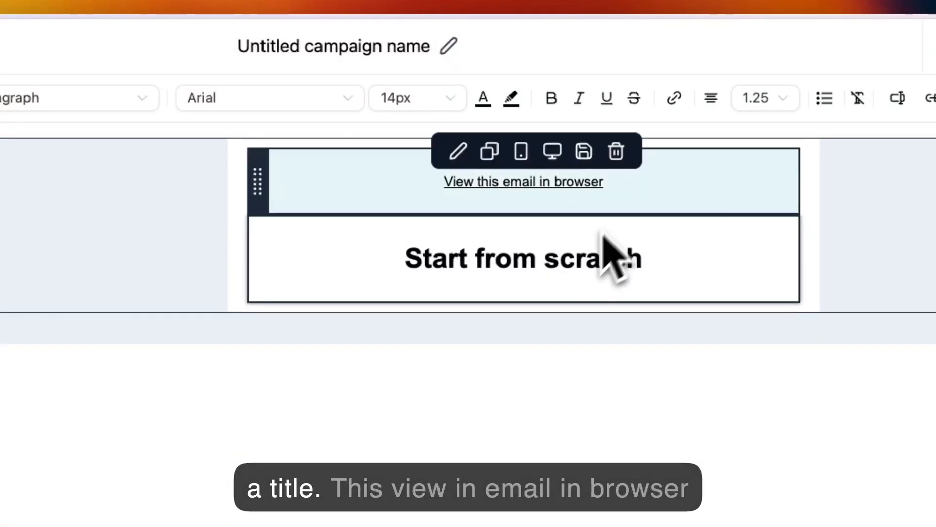
left_click(625, 182)
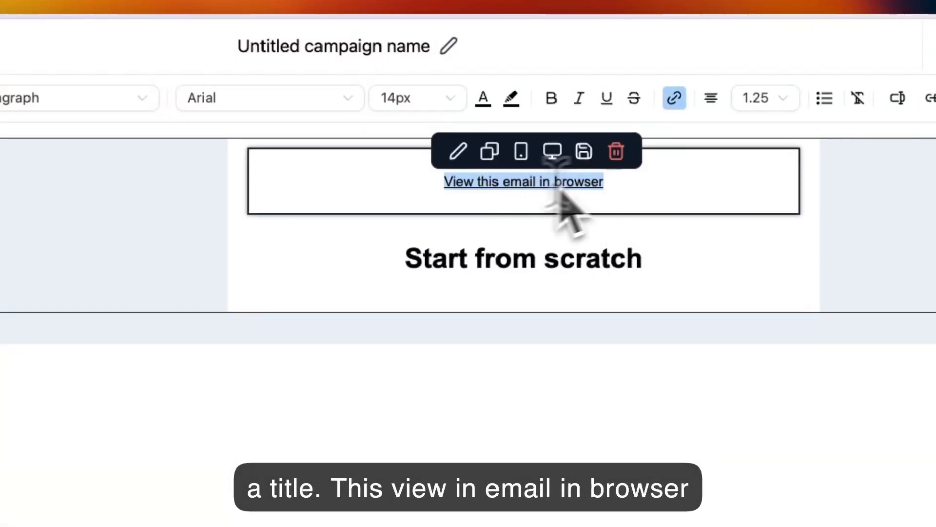
left_click(674, 99)
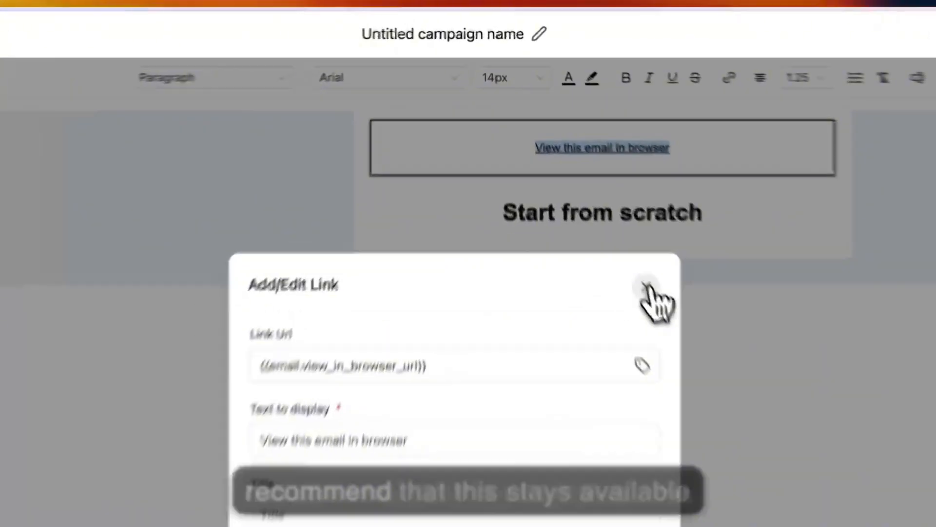
left_click(584, 181)
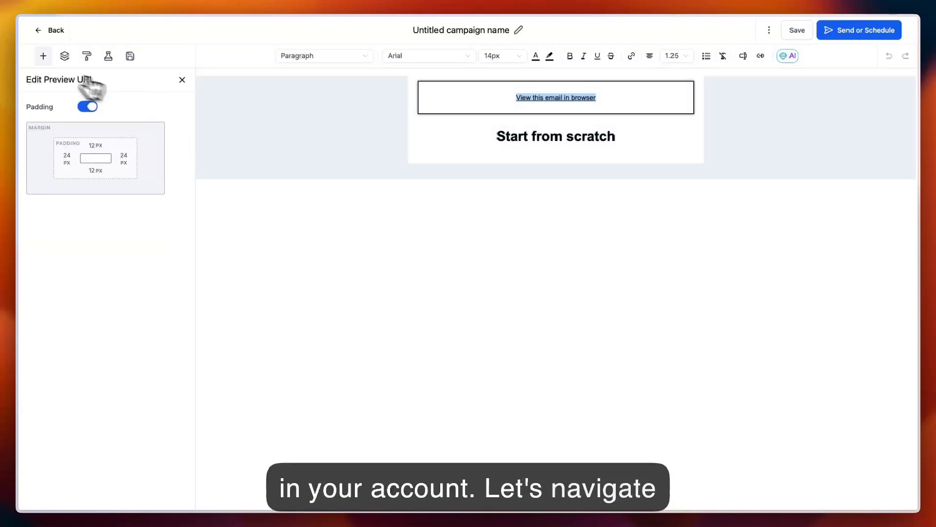
- Add a text element between the "View this email in browser" link and the "Start from scratch" title
left_click(43, 56)
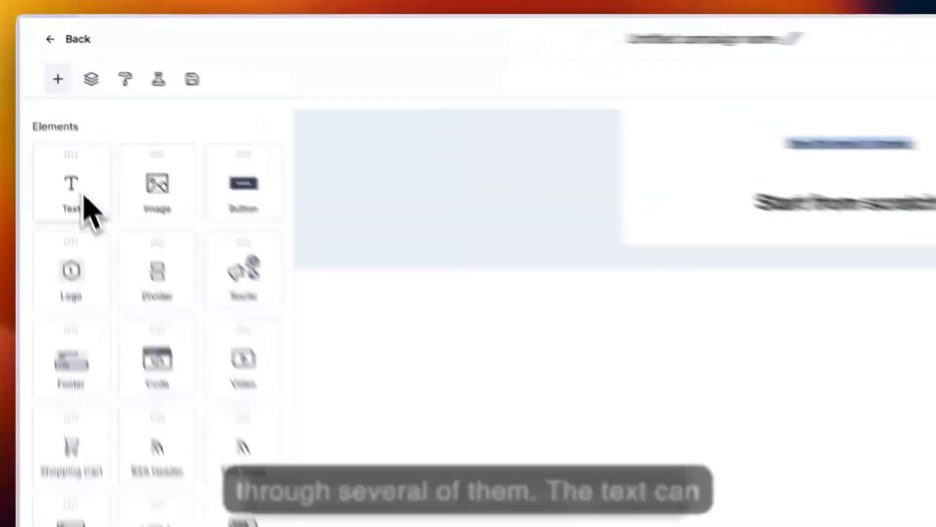
left_click_drag(58, 128, 157, 129)
left_click_drag(299, 246, 911, 280)
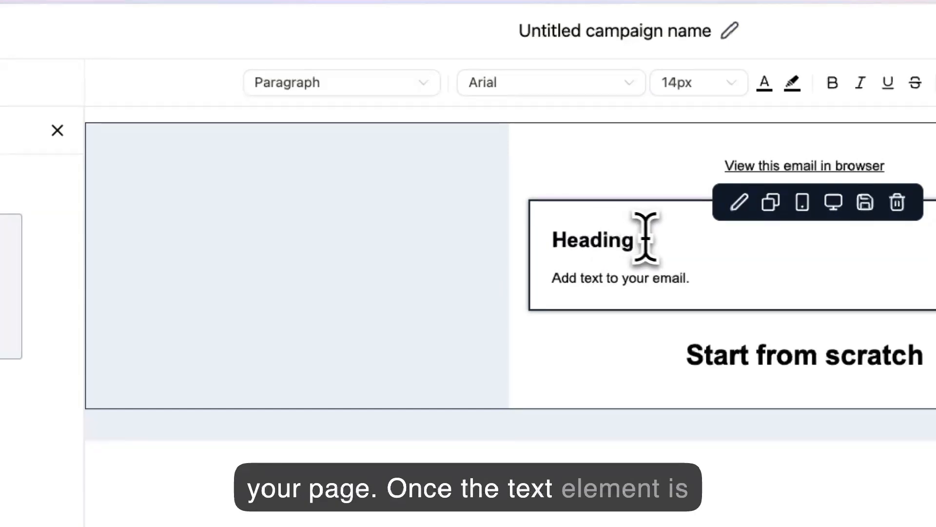
- Select the word "Heading" in the new text block and examine its heading type, font, size, line height and list options
left_click(645, 238)
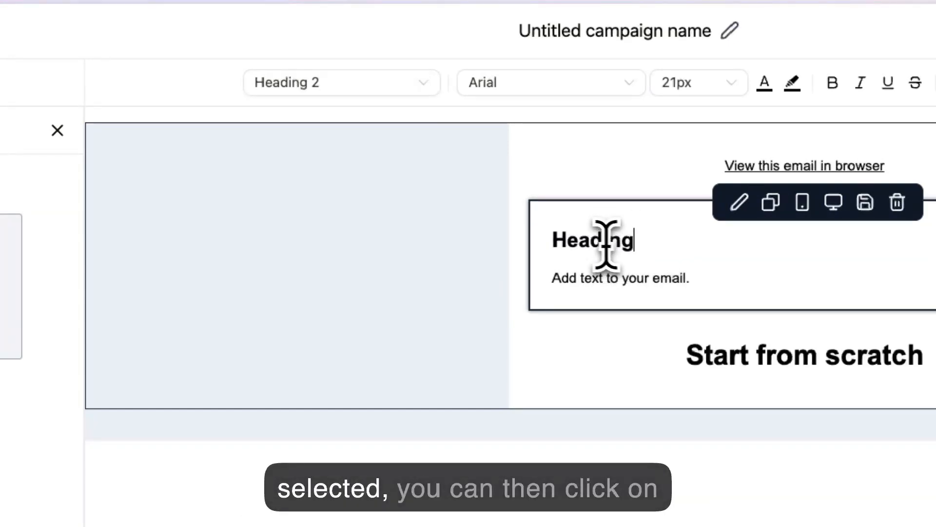
double_click(586, 241)
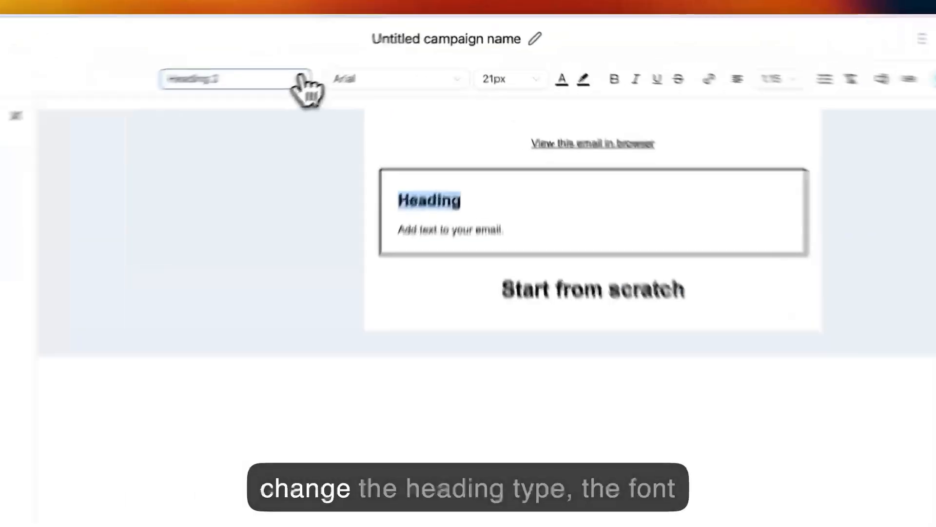
left_click(366, 55)
left_click(443, 54)
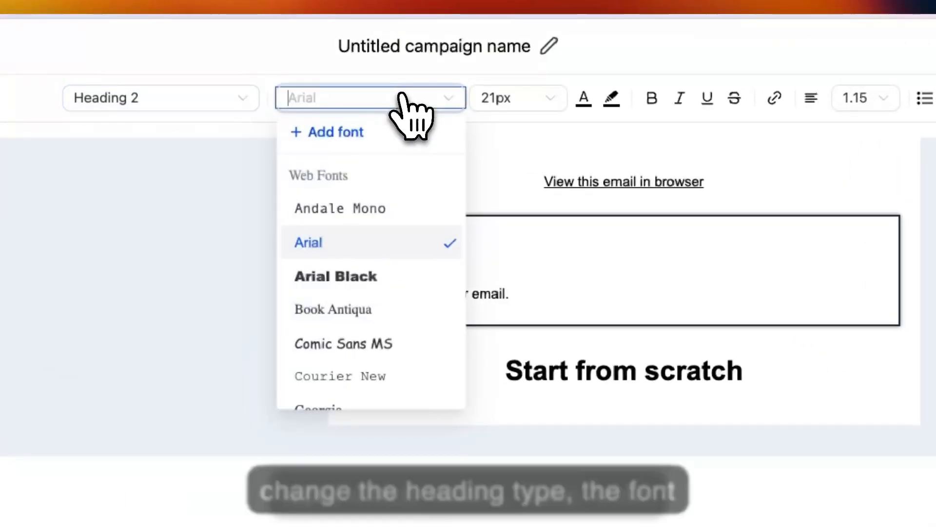
left_click(532, 97)
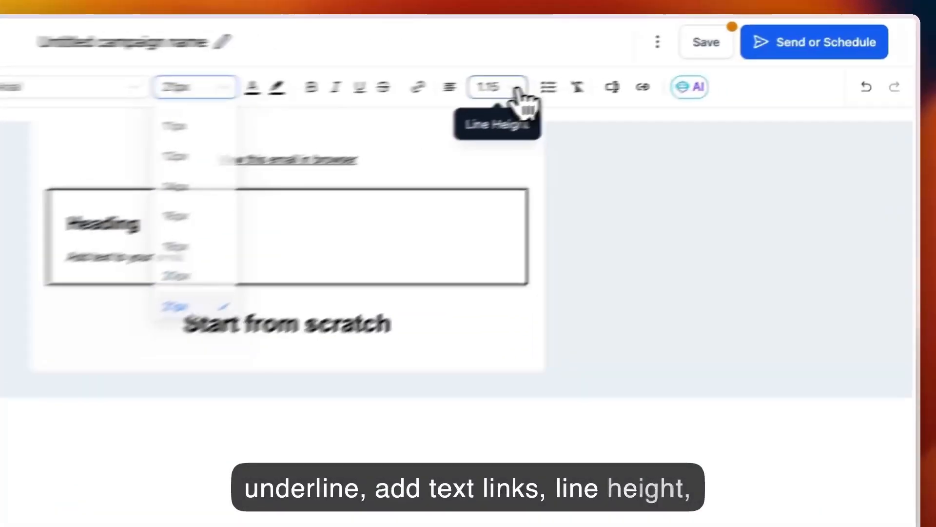
left_click(674, 55)
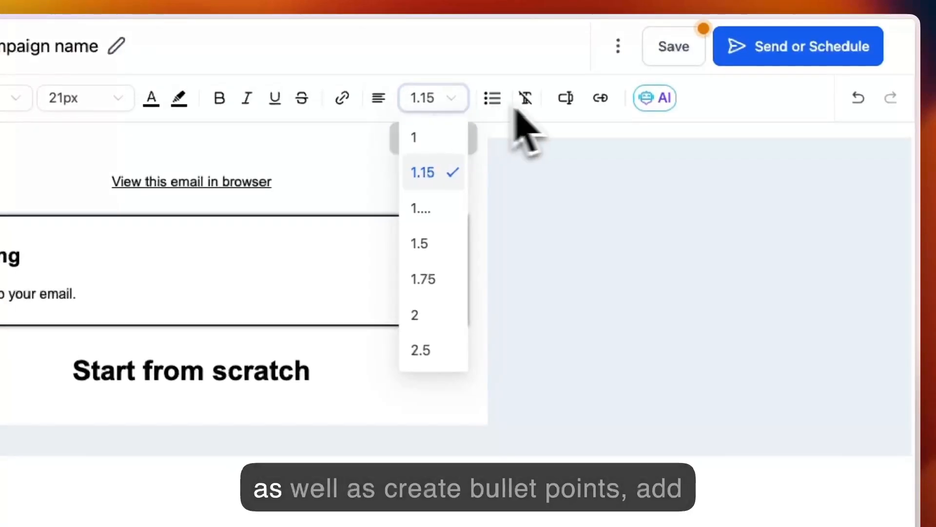
left_click(490, 99)
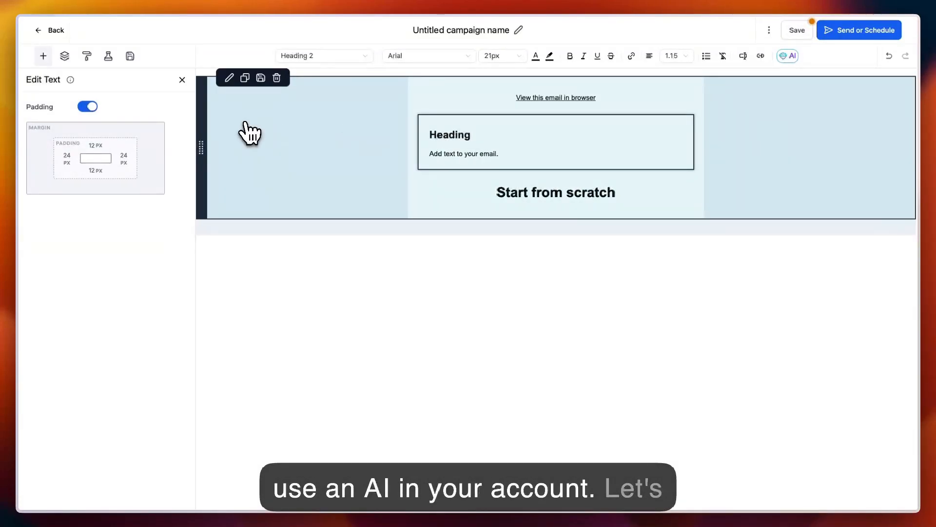
- Add an image element below the text block and shrink it to about 353 by 157
left_click(43, 56)
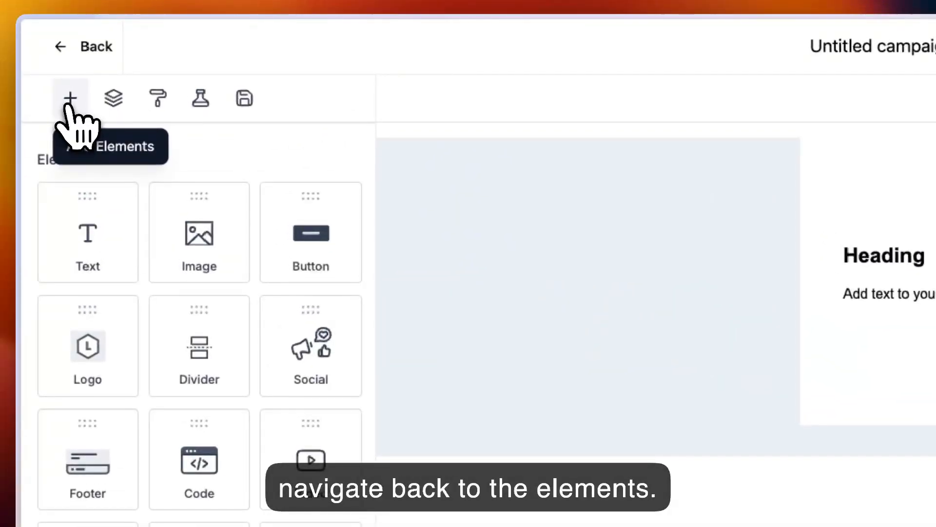
left_click_drag(209, 226, 906, 336)
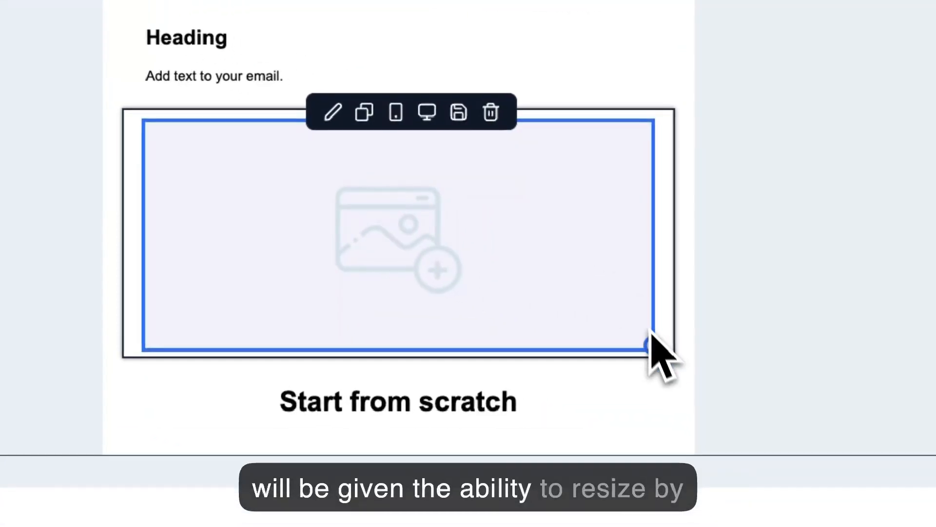
left_click_drag(796, 391, 793, 389)
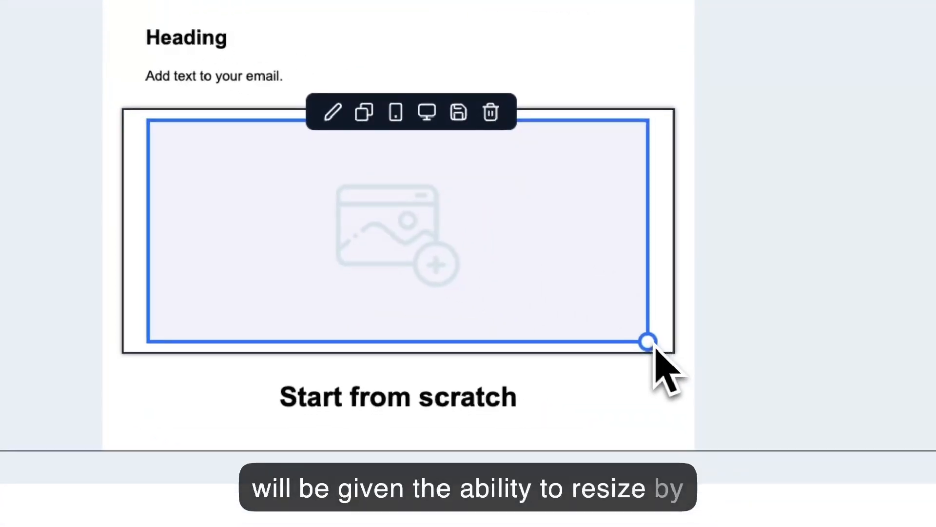
left_click_drag(655, 347, 520, 233)
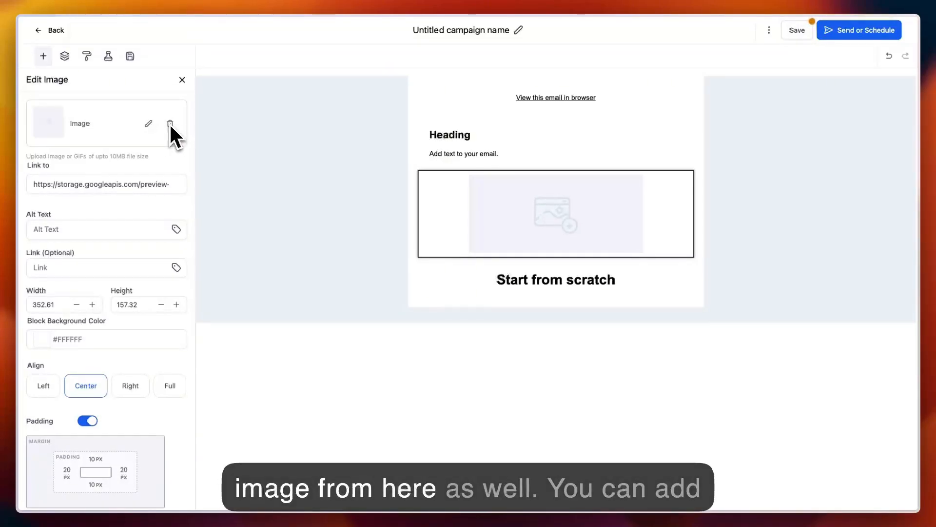
- Set the image's left padding to 40 px
scroll(65, 231, "down", 1)
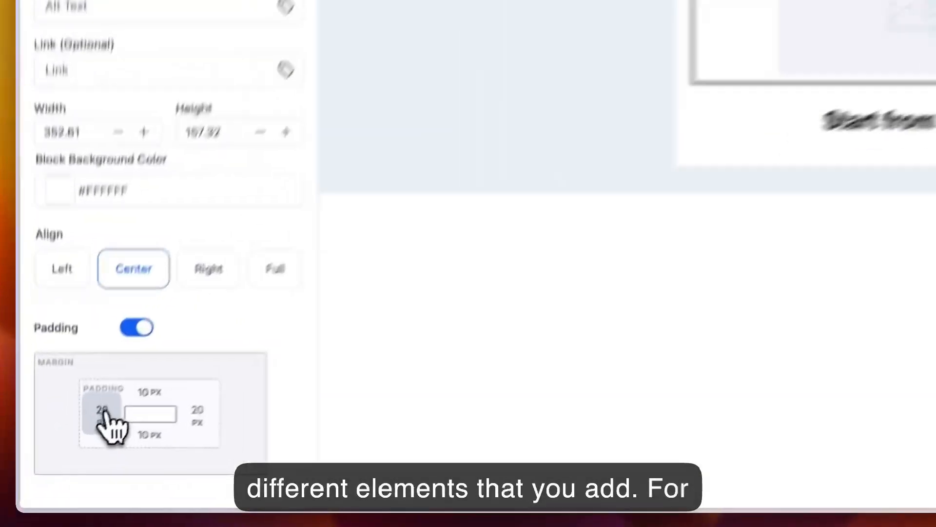
left_click(67, 453)
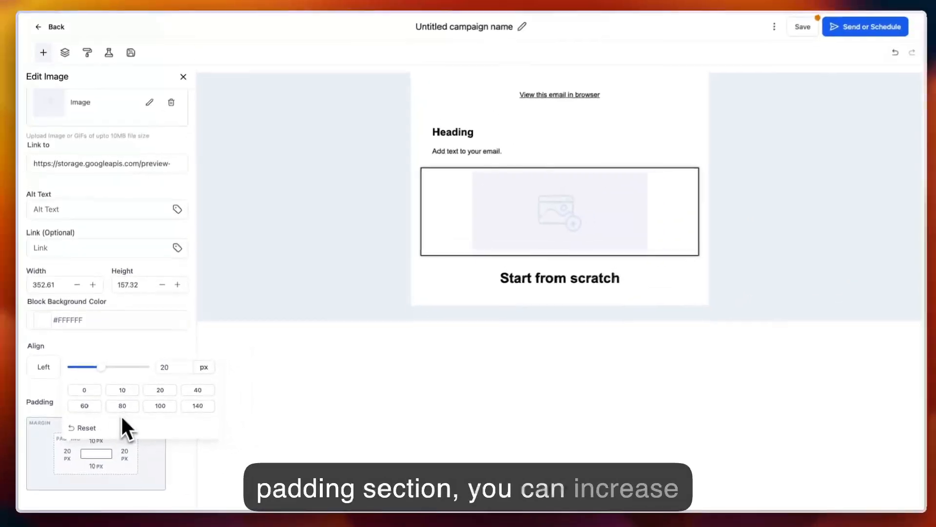
left_click(197, 393)
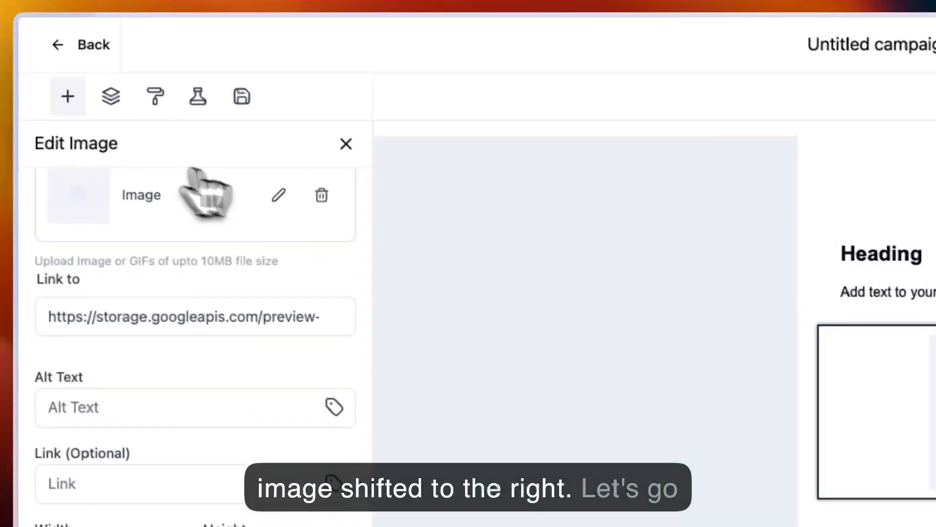
- Add a button element between the heading text block and the image
left_click(70, 99)
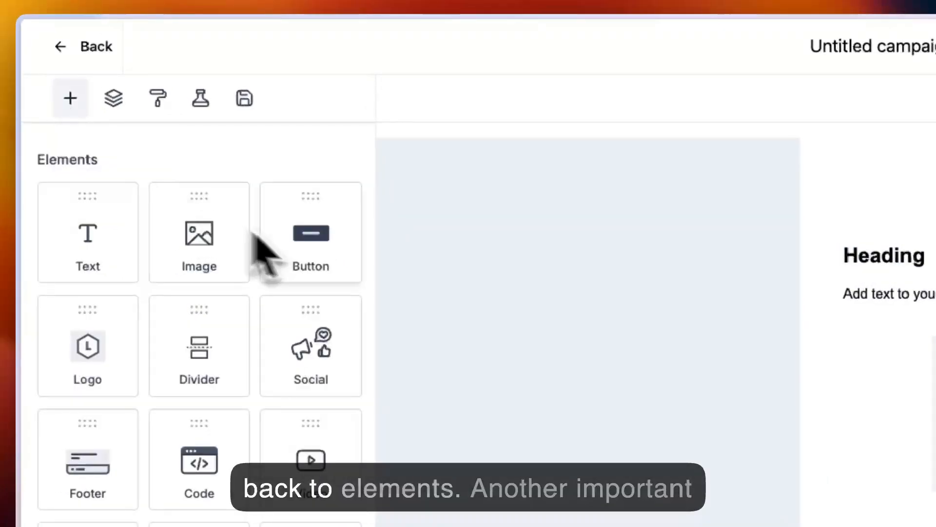
left_click_drag(315, 256, 935, 499)
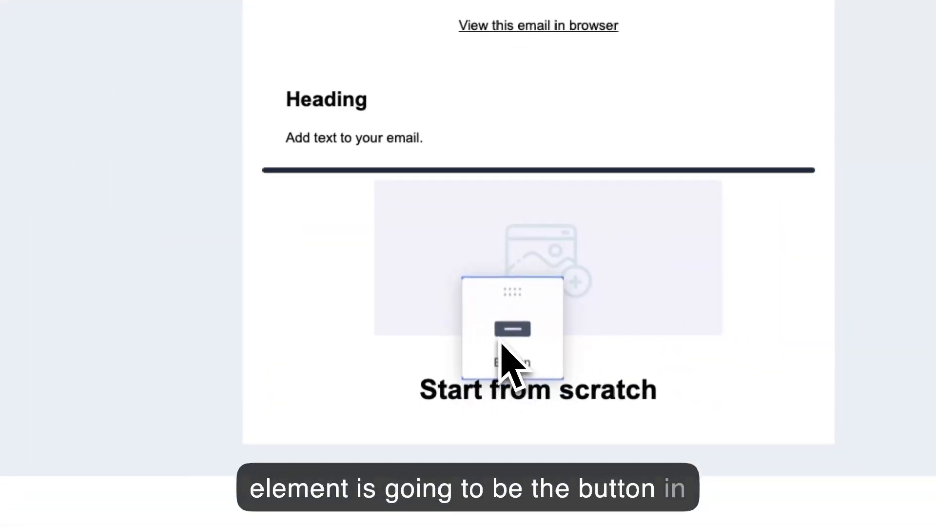
left_click_drag(502, 344, 500, 345)
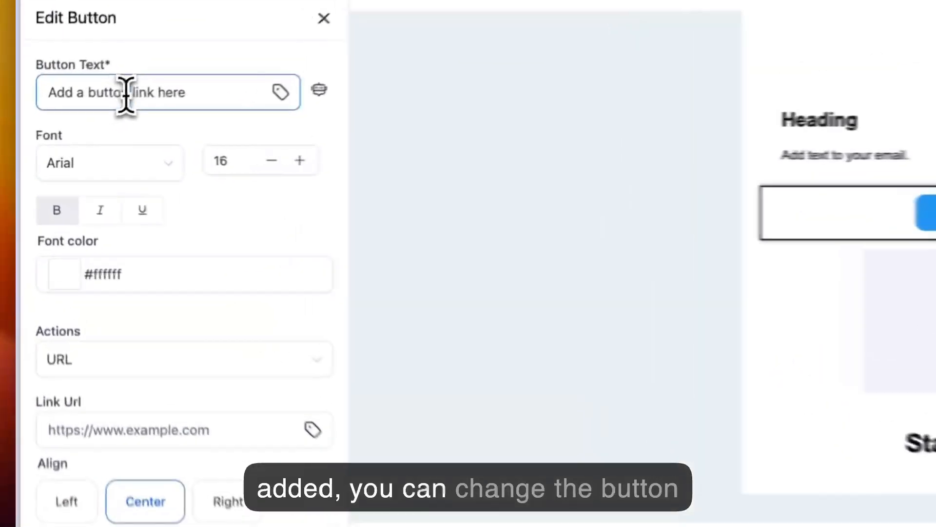
- Change the button's label to "Text" and make the button full width
triple_click(76, 120)
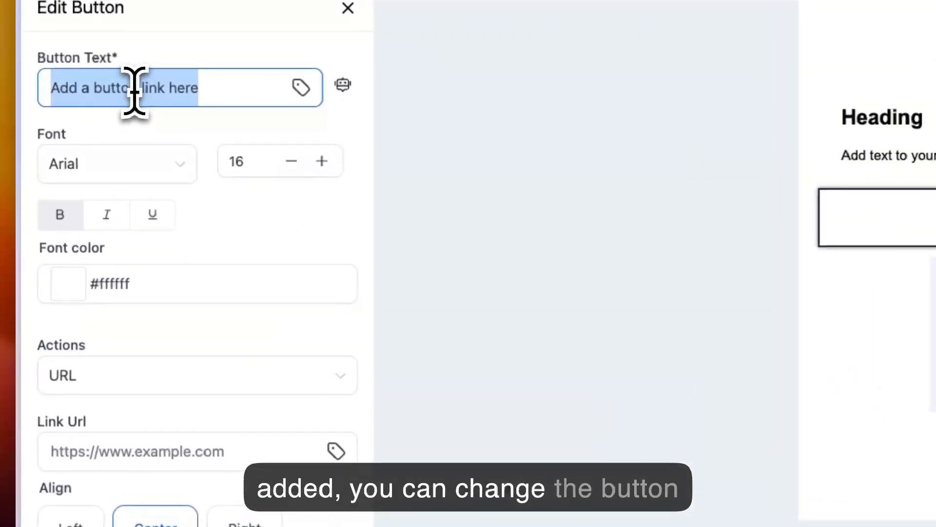
type("Text")
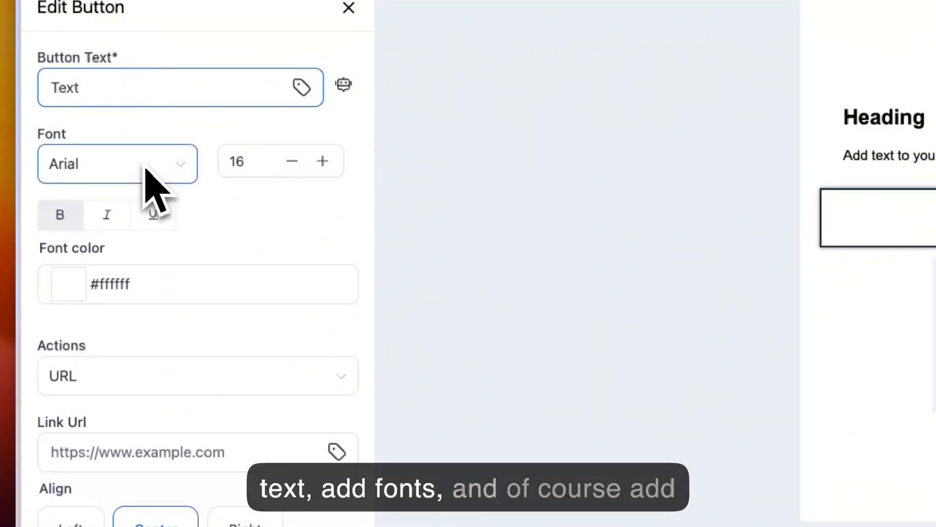
left_click(184, 445)
scroll(187, 447, "down", 3)
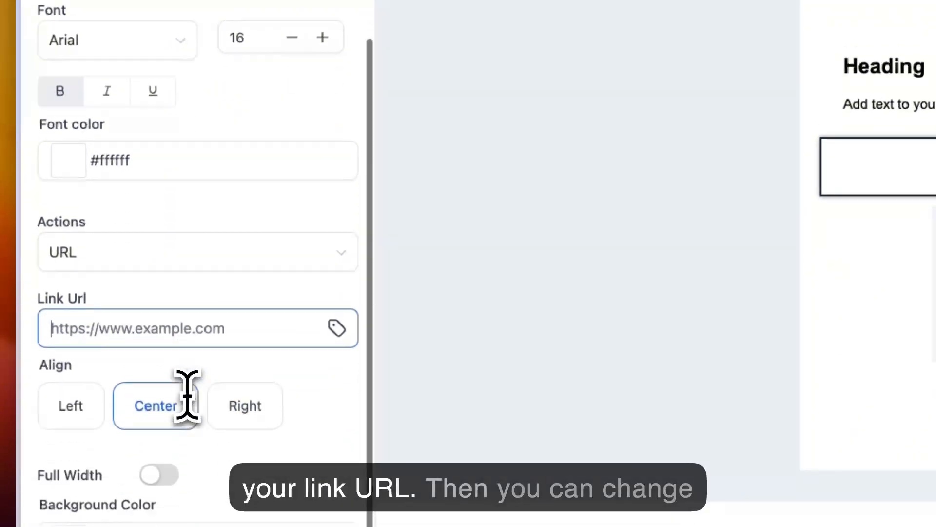
scroll(183, 415, "down", 2)
left_click(160, 433)
scroll(210, 451, "down", 3)
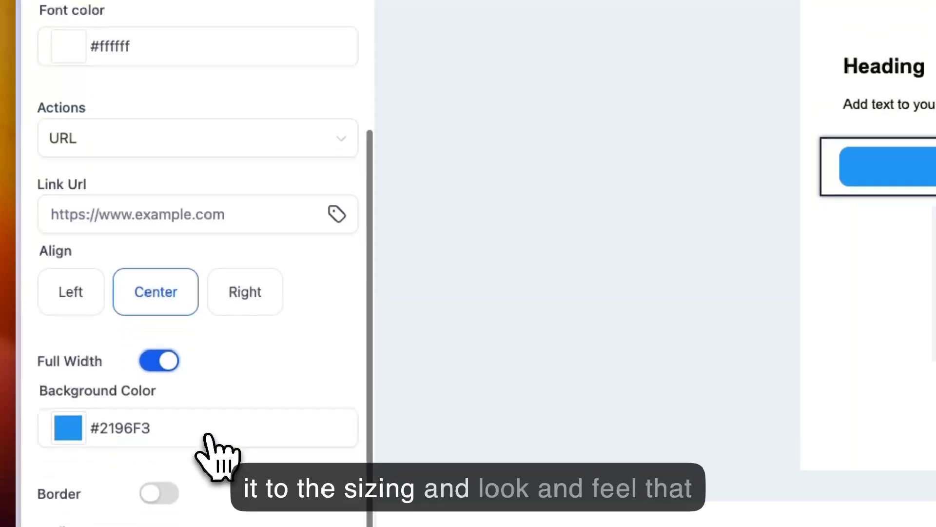
scroll(209, 451, "down", 1)
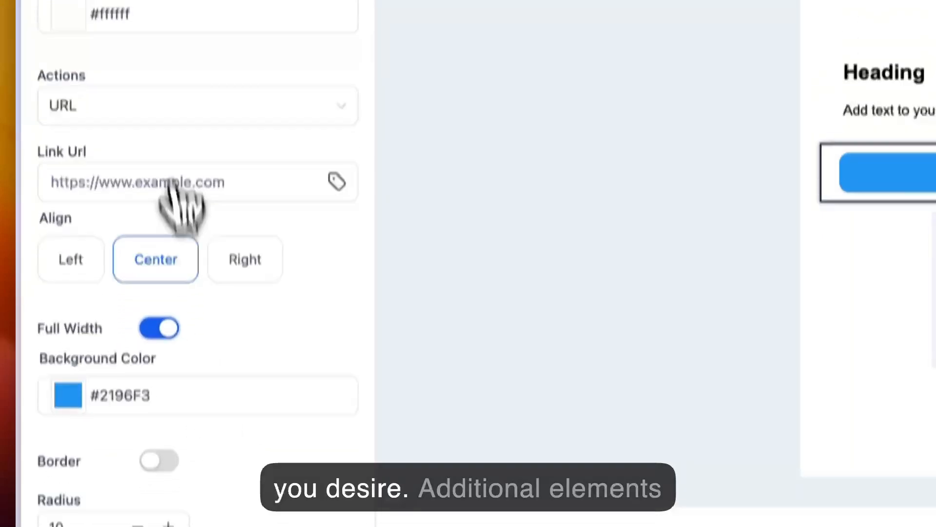
- Add a social icons element below the "Start from scratch" title, check its display options, and return to the element list
left_click(70, 88)
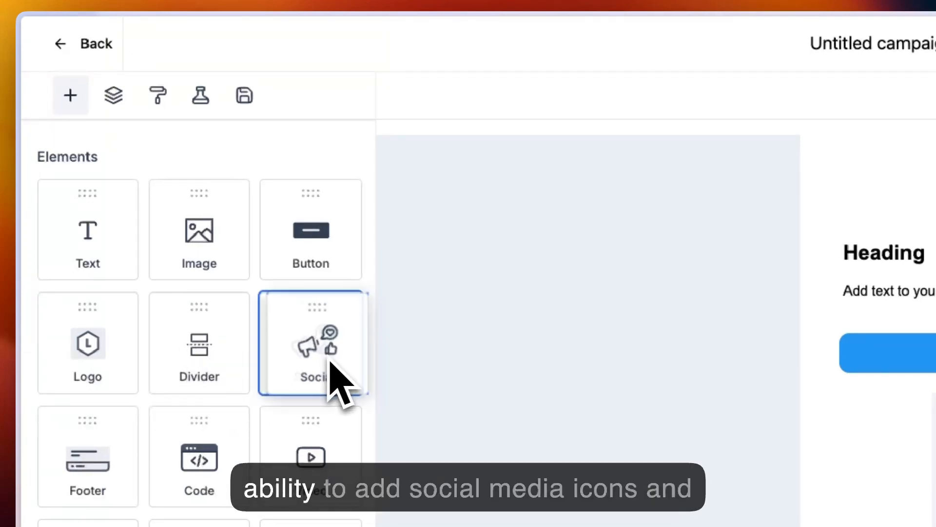
left_click_drag(330, 376, 935, 526)
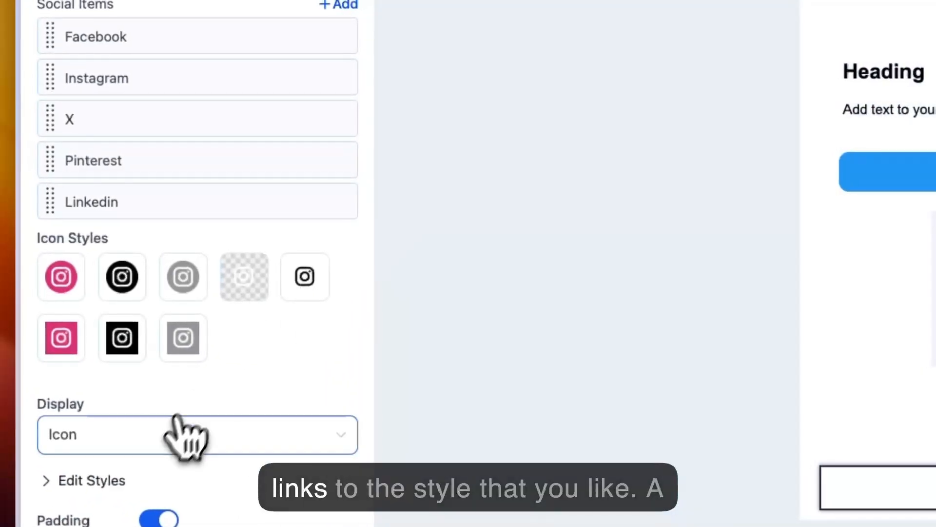
left_click(171, 434)
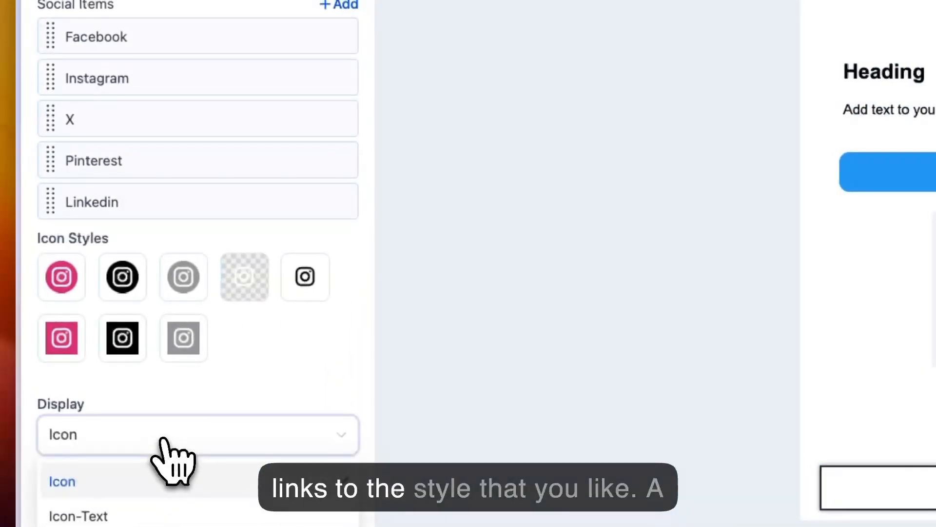
left_click(141, 395)
left_click(71, 84)
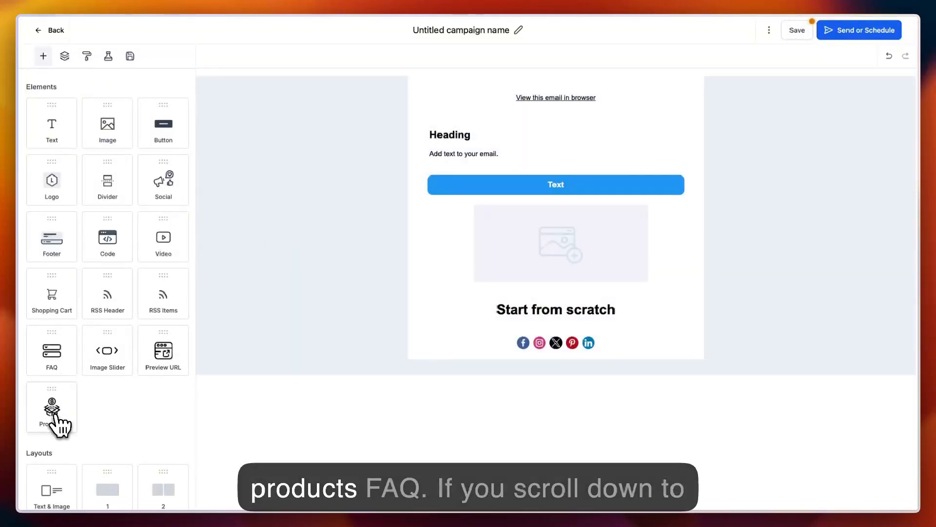
- Add a two-column layout at the very top of the email and change its column layout to 4
scroll(93, 390, "down", 3)
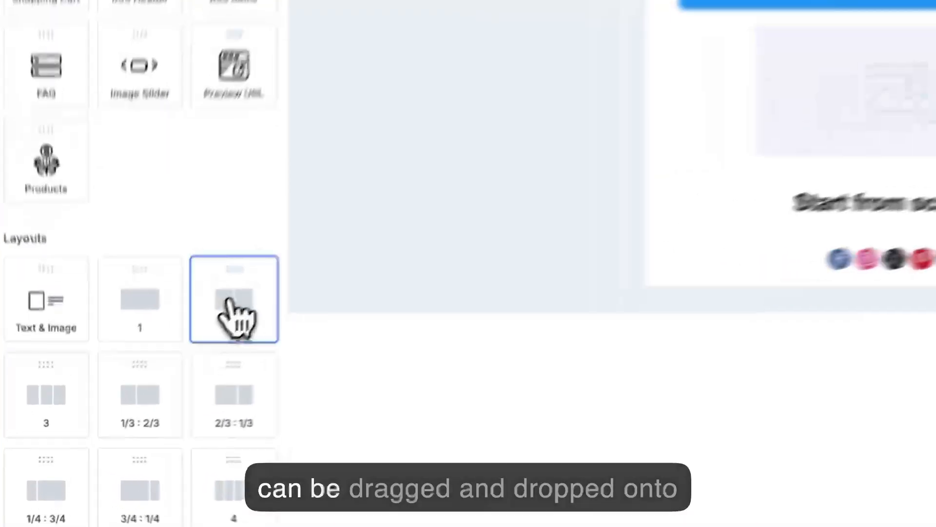
left_click_drag(164, 376, 484, 365)
left_click_drag(480, 423, 412, 188)
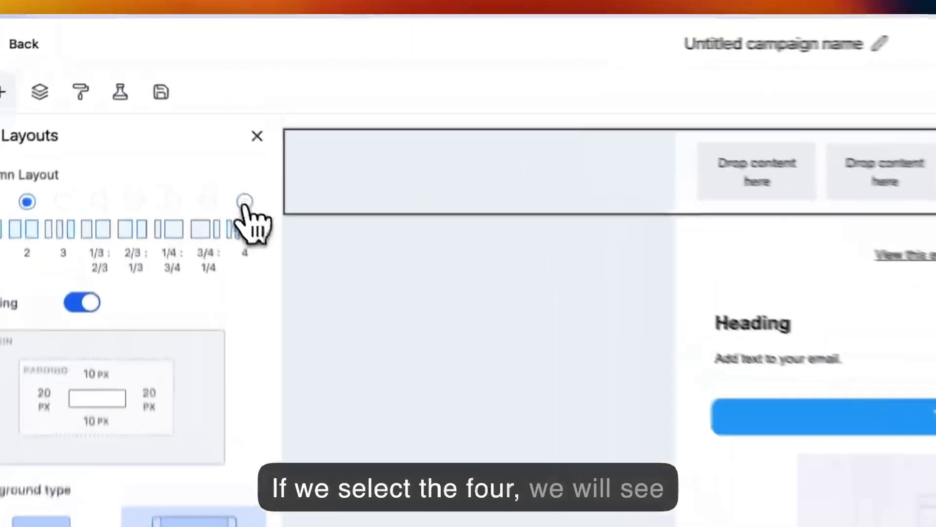
left_click(176, 115)
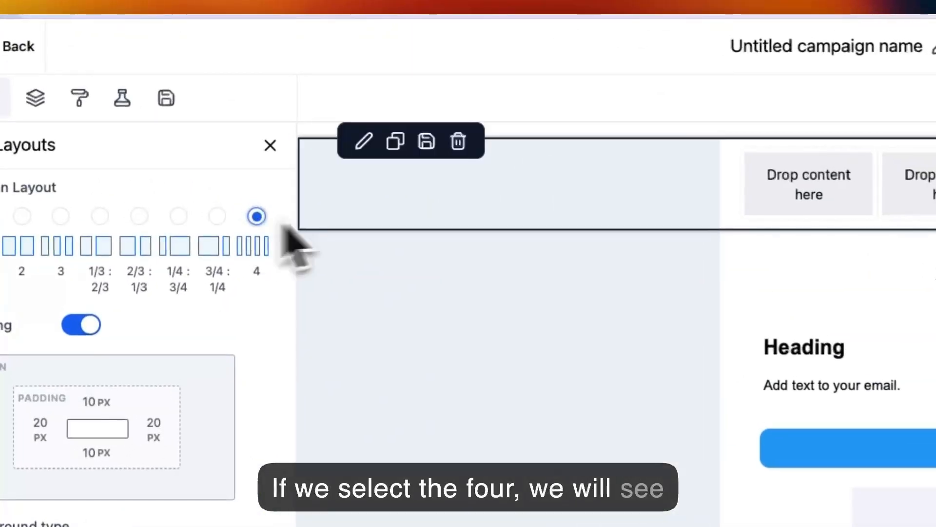
- Add an image element to the first column of the four-column row
left_click(42, 98)
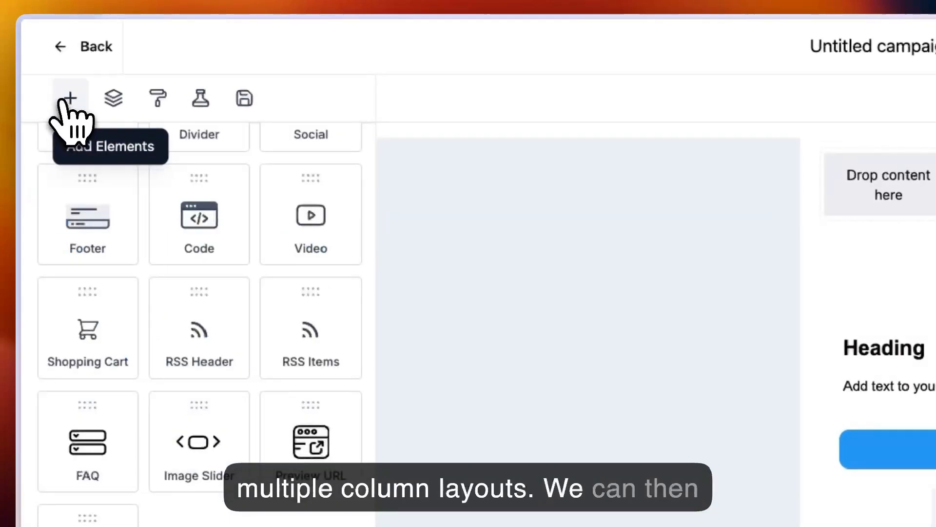
scroll(235, 387, "up", 4)
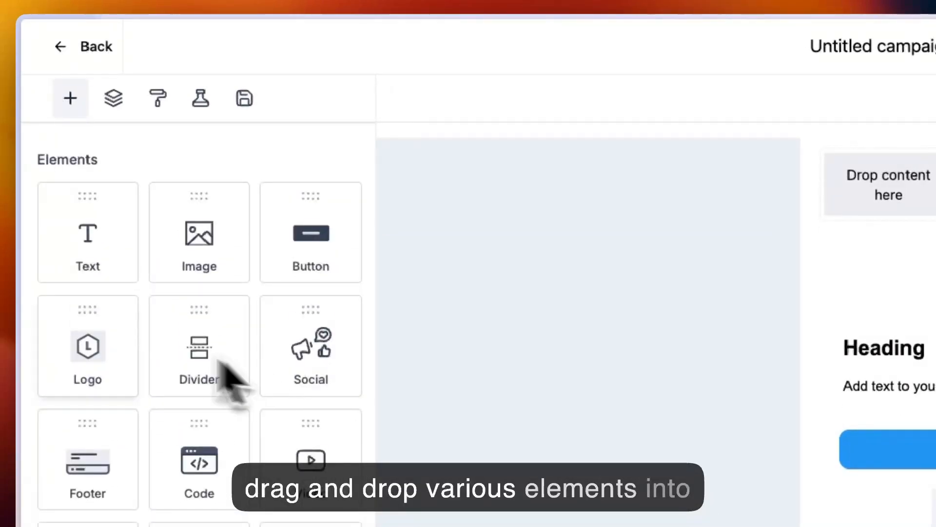
left_click_drag(193, 246, 912, 215)
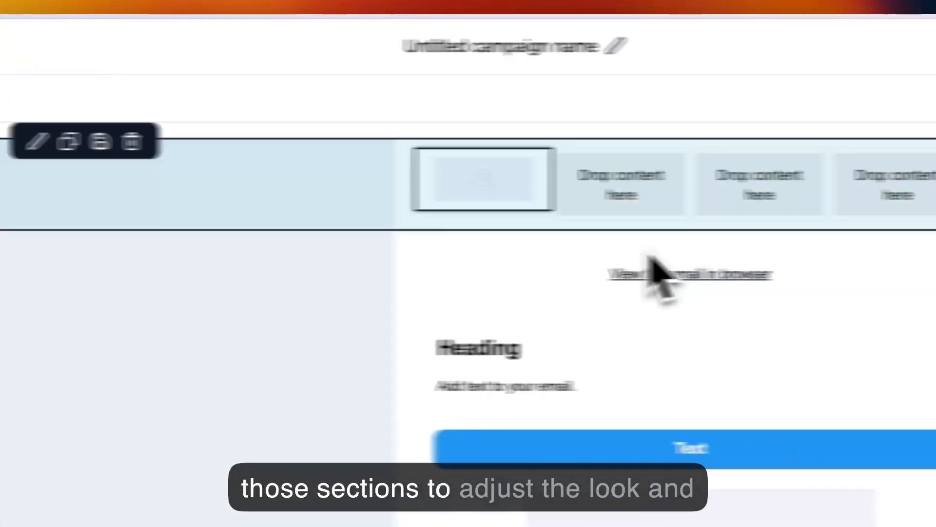
left_click(348, 202)
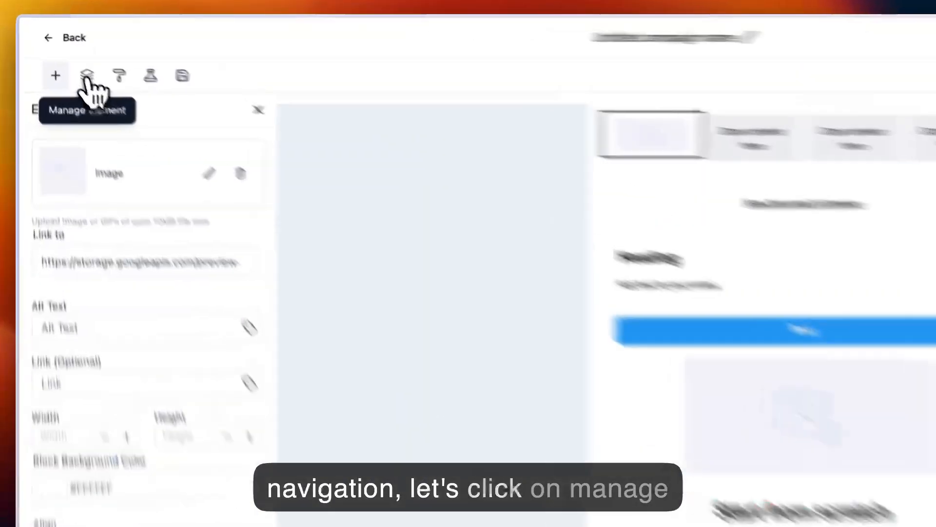
- Expand the first section and its first column in the element structure, and toggle the image's mobile visibility
left_click(65, 56)
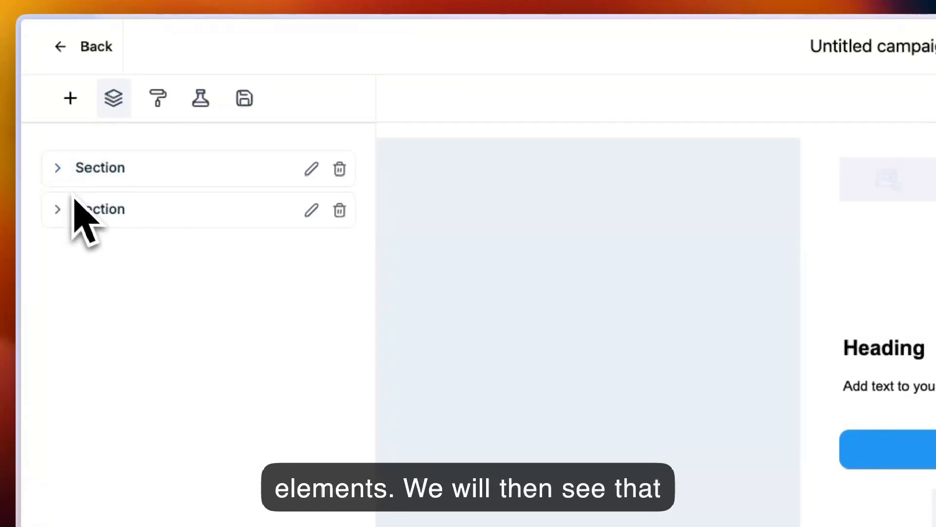
left_click(58, 172)
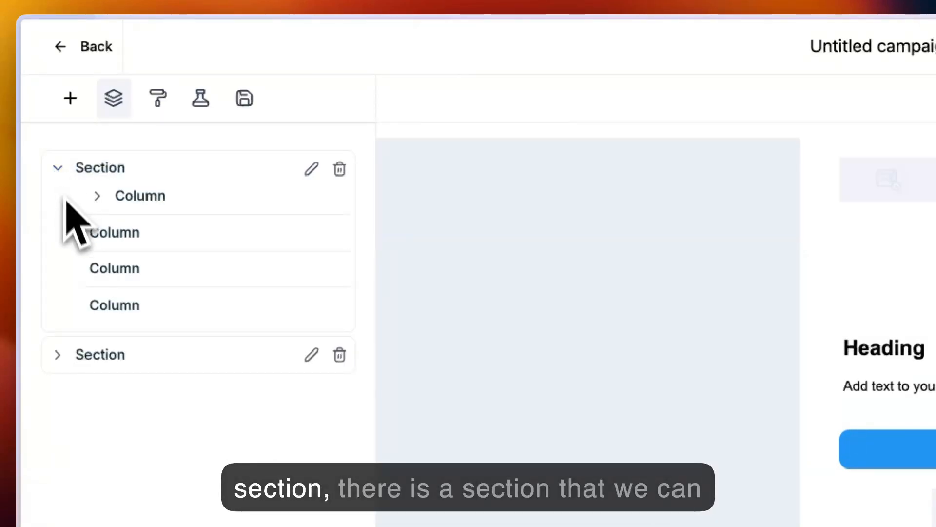
left_click(99, 197)
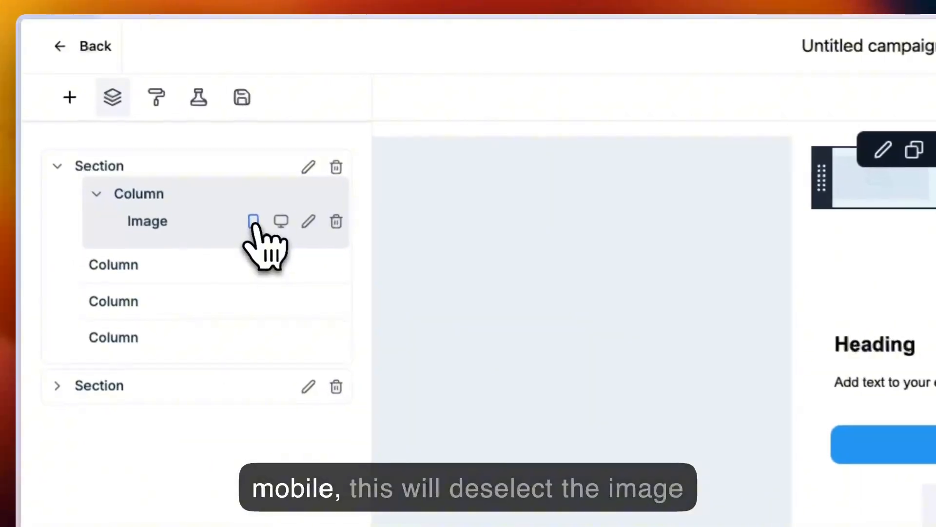
left_click(136, 119)
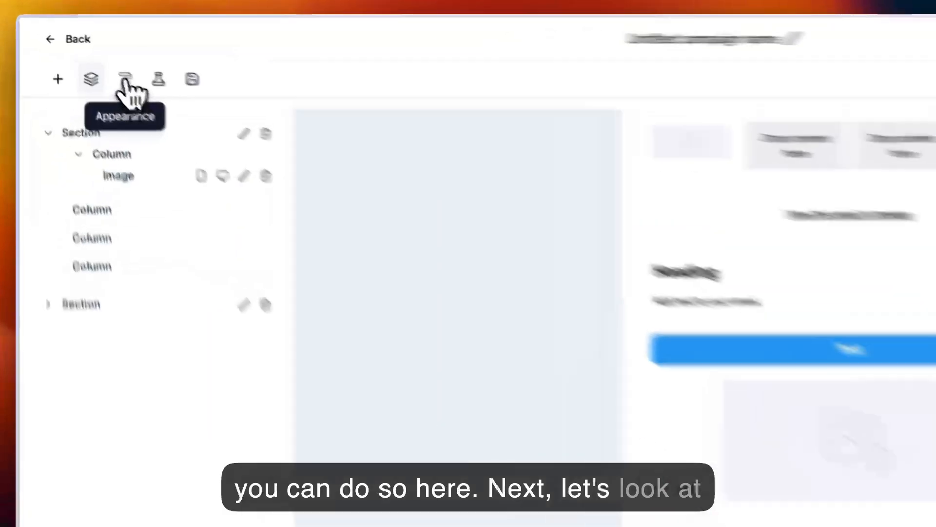
- Examine the email-wide appearance settings for the template, buttons and dividers
left_click(86, 56)
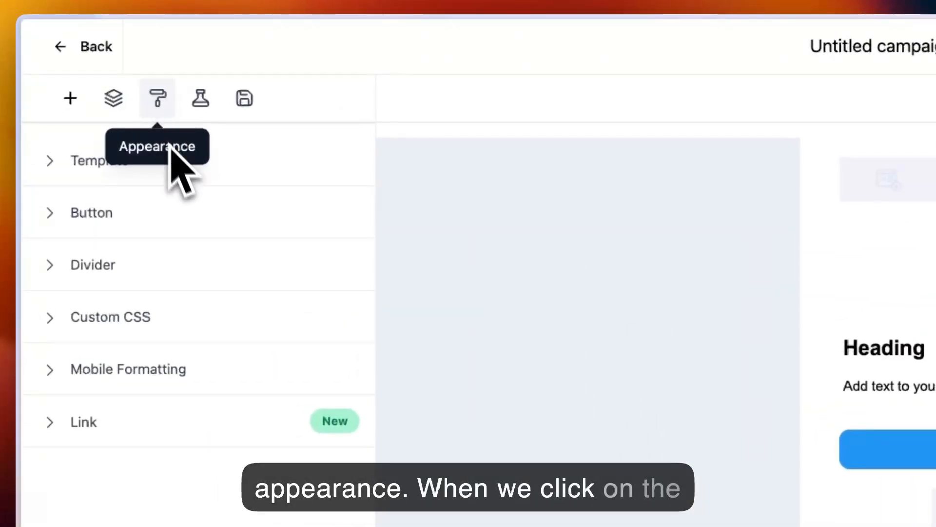
left_click(53, 169)
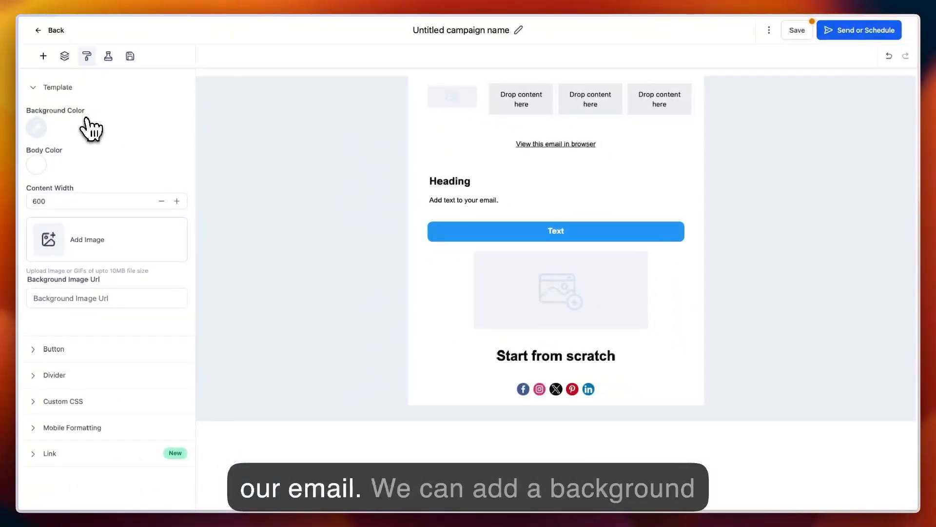
left_click(69, 298)
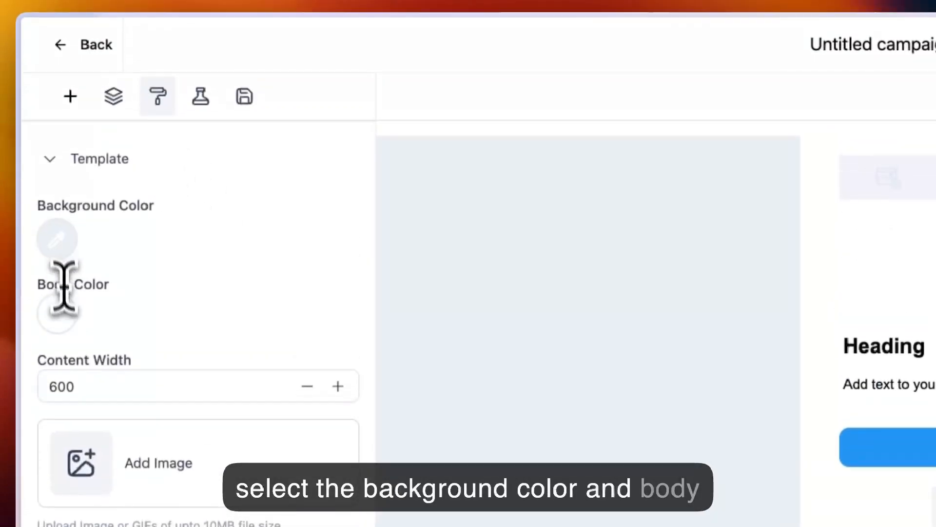
left_click(52, 160)
left_click(66, 214)
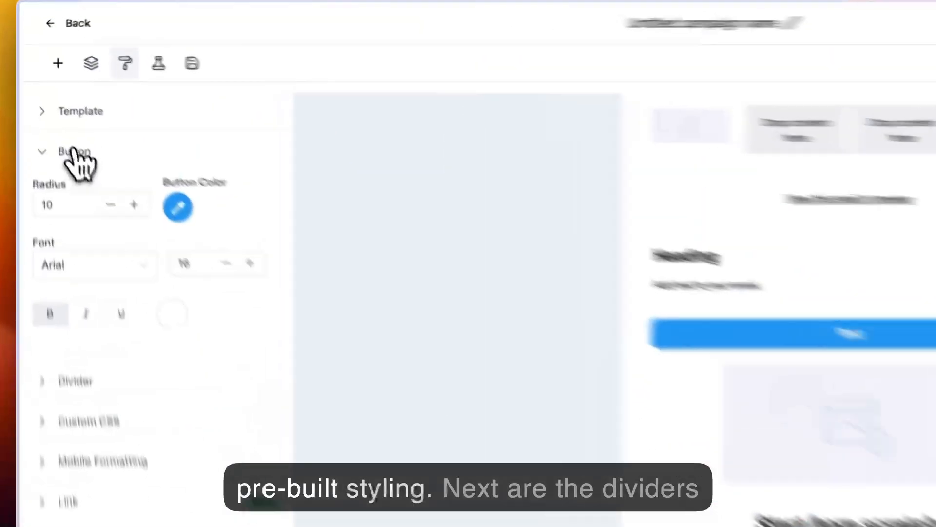
left_click(55, 114)
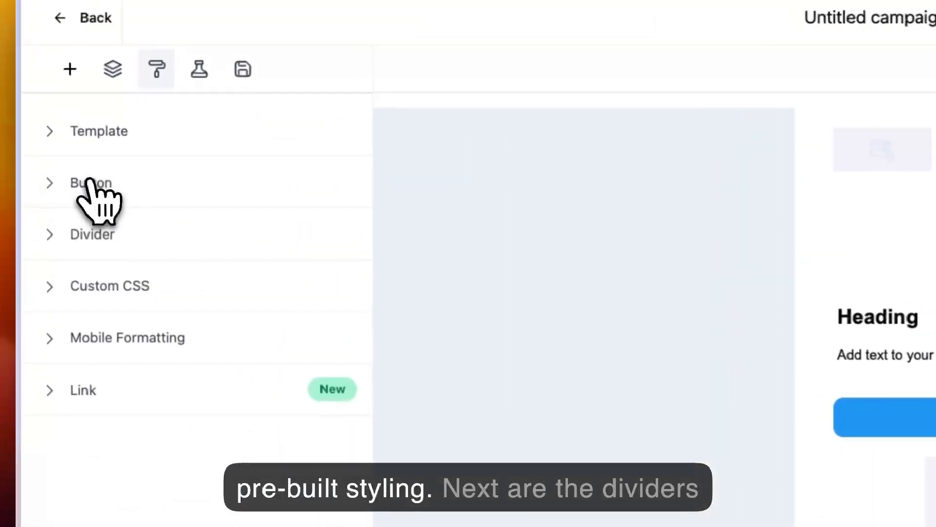
left_click(53, 139)
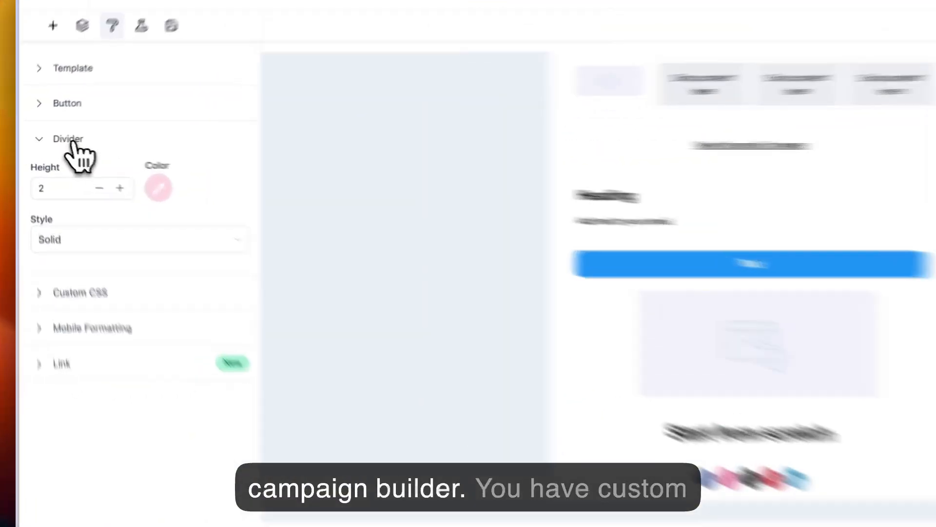
left_click(56, 140)
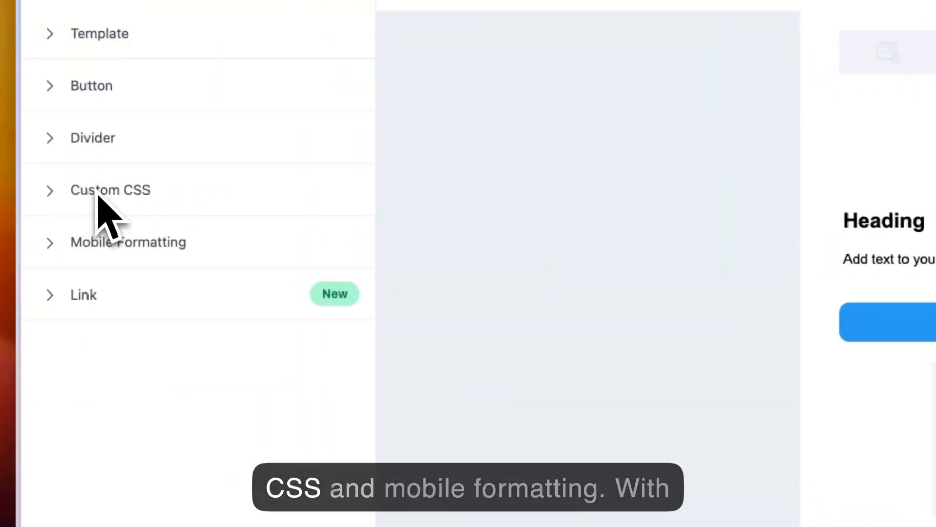
- Turn on mobile formatting for Heading H1 and check the email-wide link style options
left_click(111, 241)
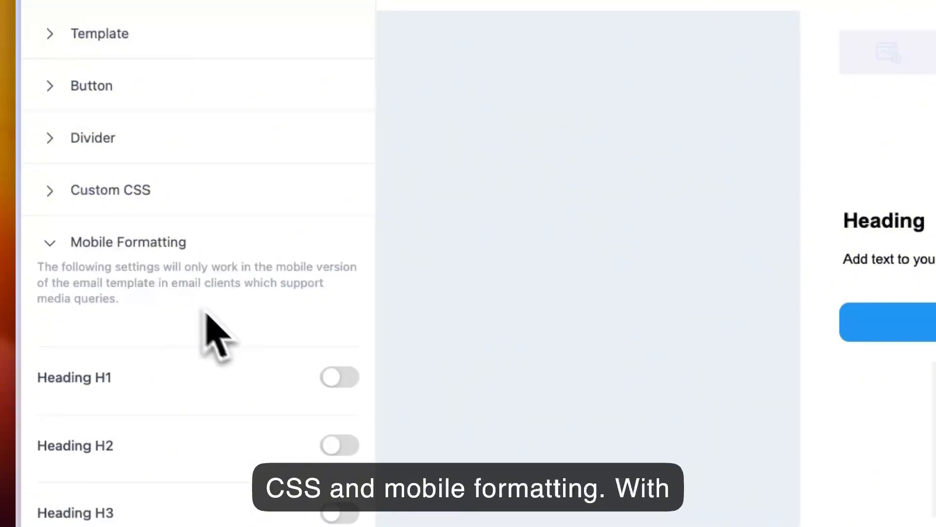
left_click(350, 387)
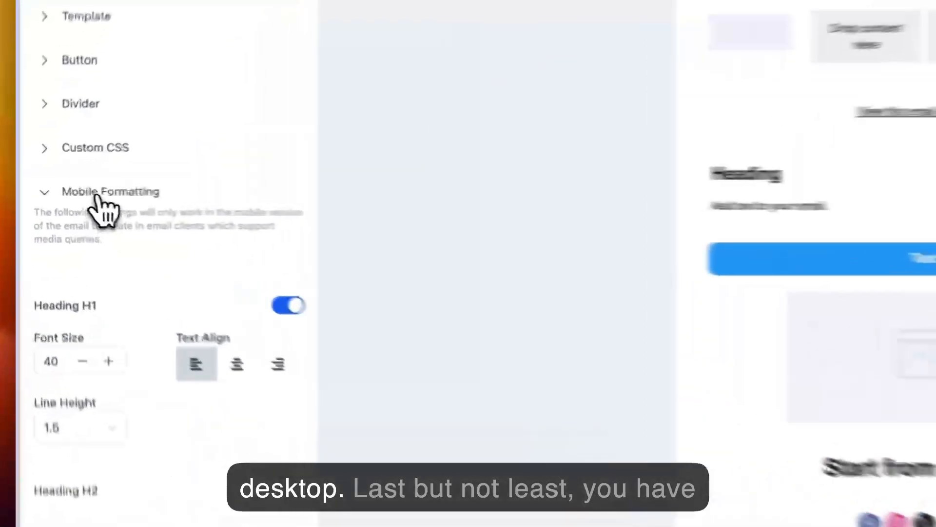
left_click(62, 192)
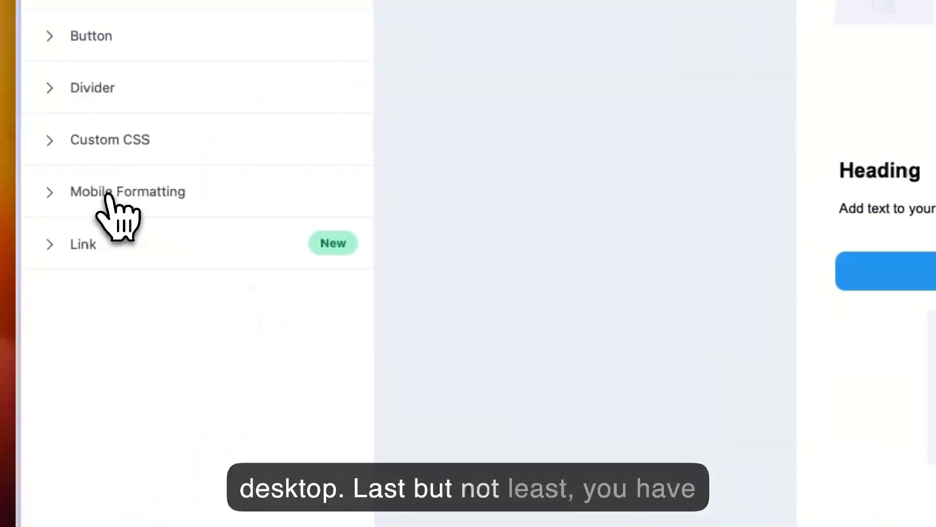
left_click(74, 249)
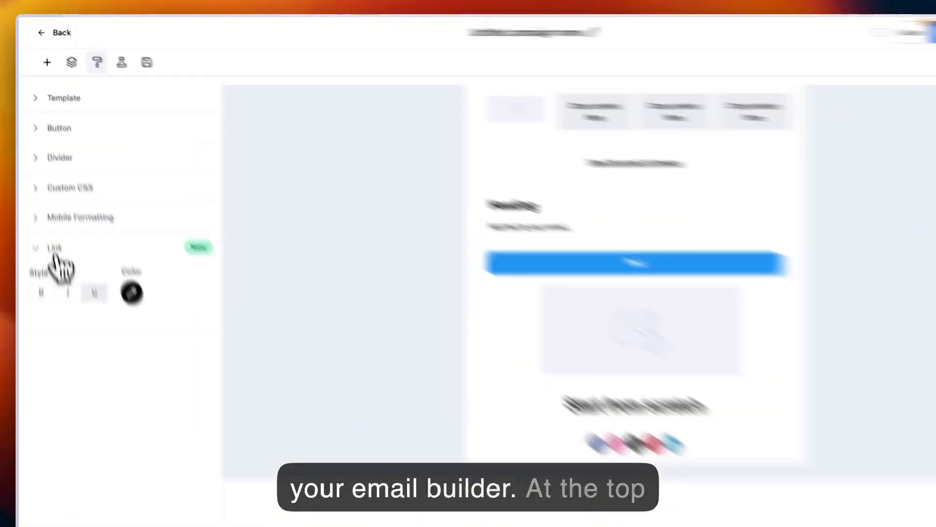
left_click(46, 218)
- Enable A/B testing for the campaign and set the test type to Email Content
left_click(109, 56)
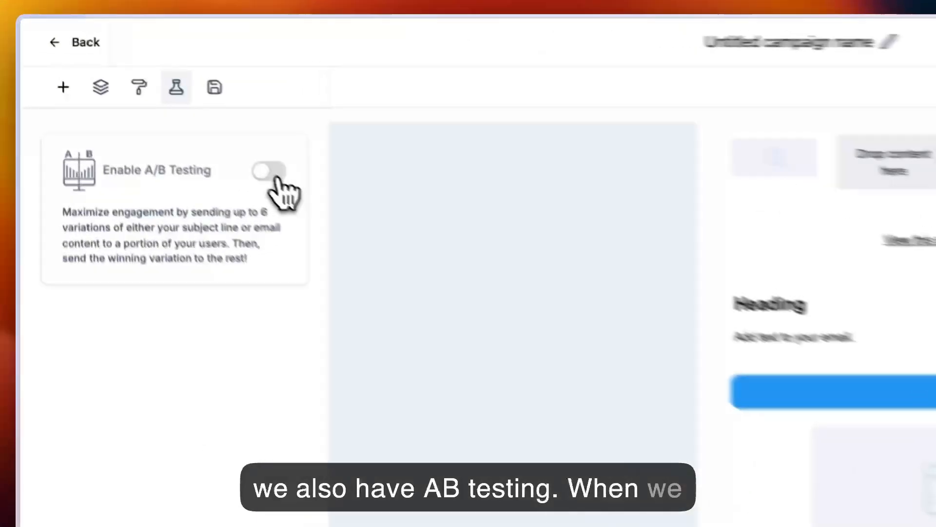
left_click(273, 175)
scroll(202, 271, "down", 2)
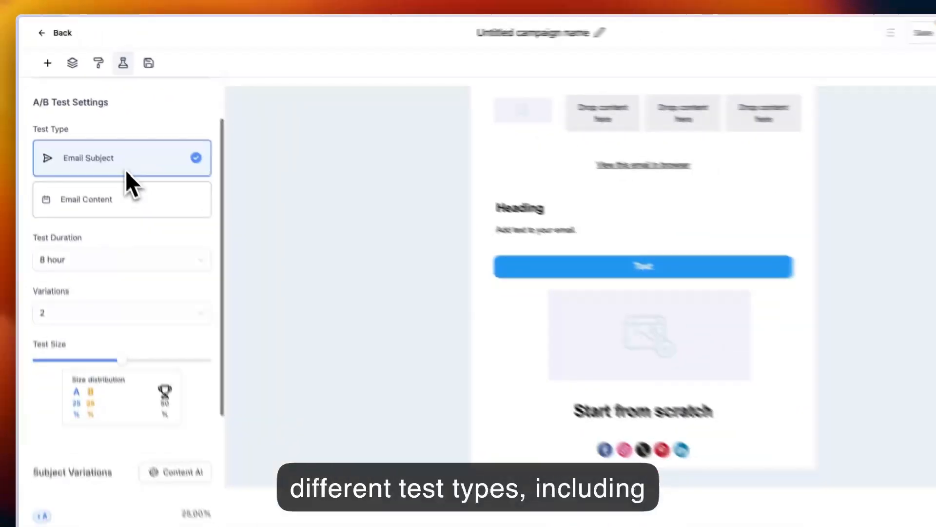
left_click(100, 204)
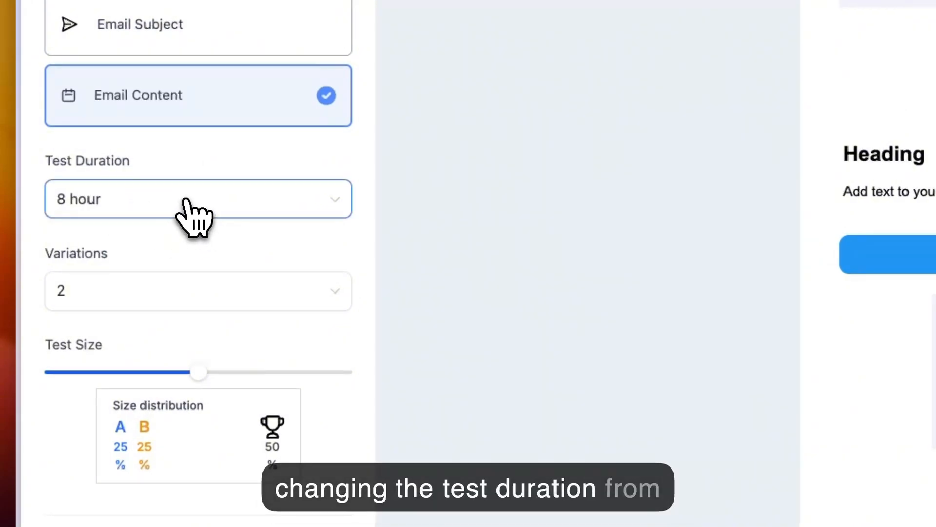
- Check the A/B test's duration and variation choices and its test size distribution
left_click(186, 201)
left_click(186, 205)
left_click(174, 300)
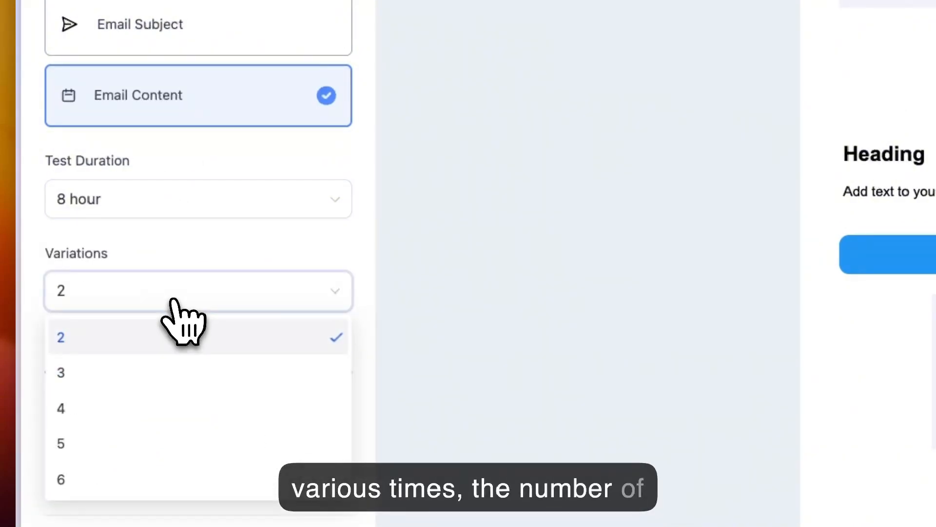
left_click(174, 300)
scroll(176, 307, "down", 3)
mouse_move(200, 303)
left_mouse_down()
mouse_move(127, 304)
mouse_move(231, 304)
mouse_move(200, 304)
left_mouse_up()
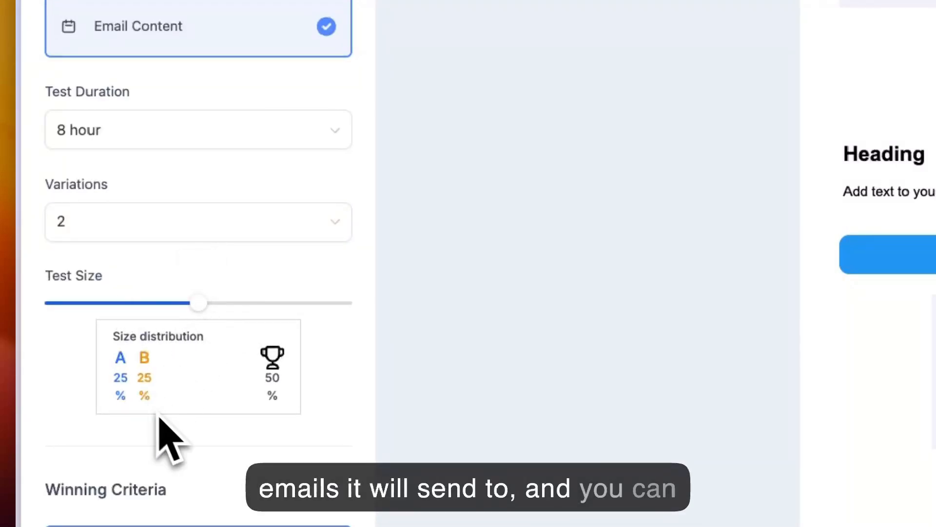
- Set the A/B test's winning criteria to Unique Click Rate
scroll(190, 414, "down", 5)
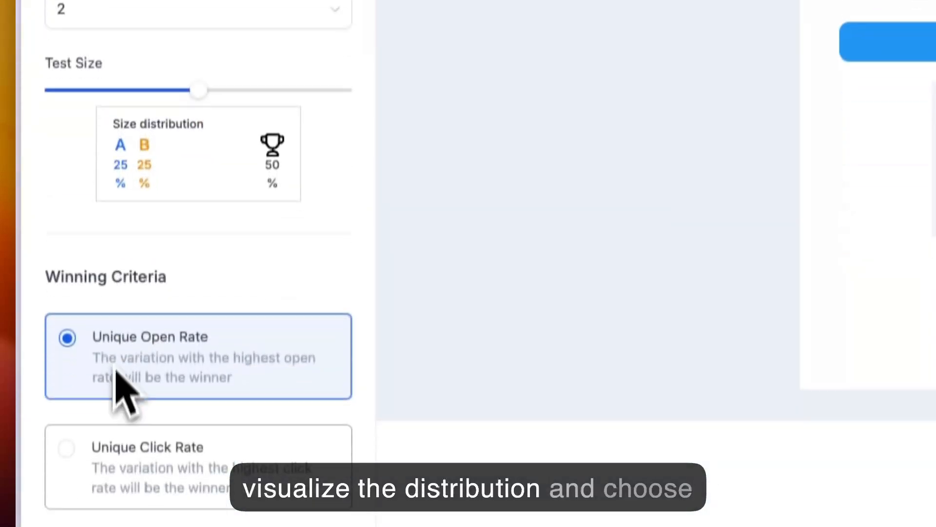
left_click_drag(46, 259, 169, 260)
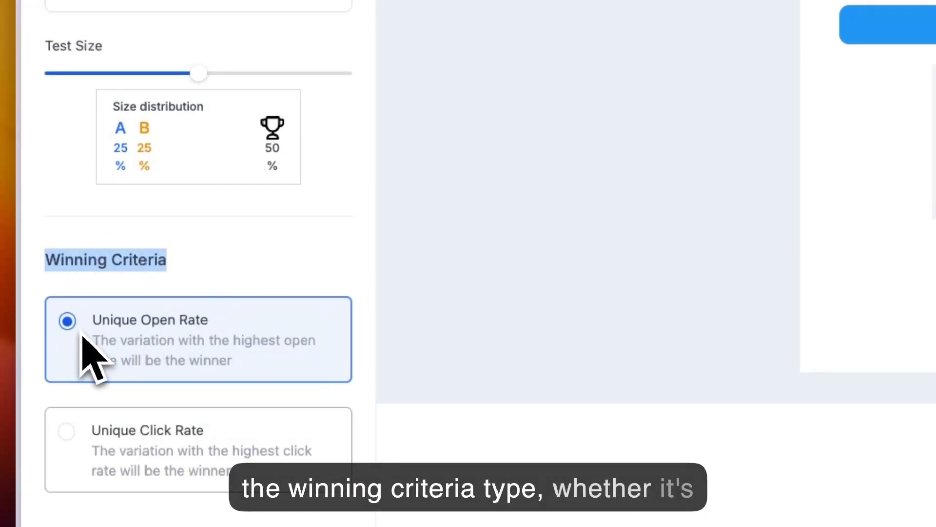
left_click(128, 442)
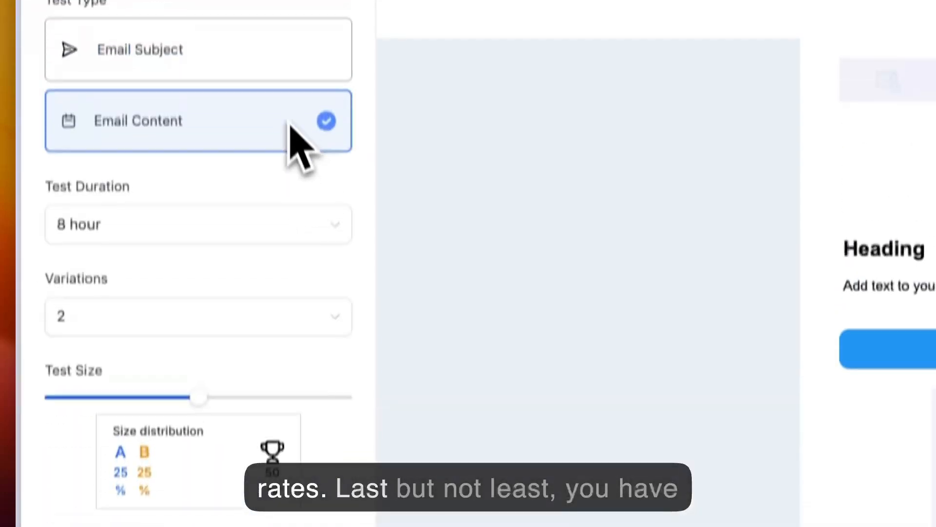
- Save the four-column section for reuse and insert the saved Section 1 directly below it in the email
left_click(244, 98)
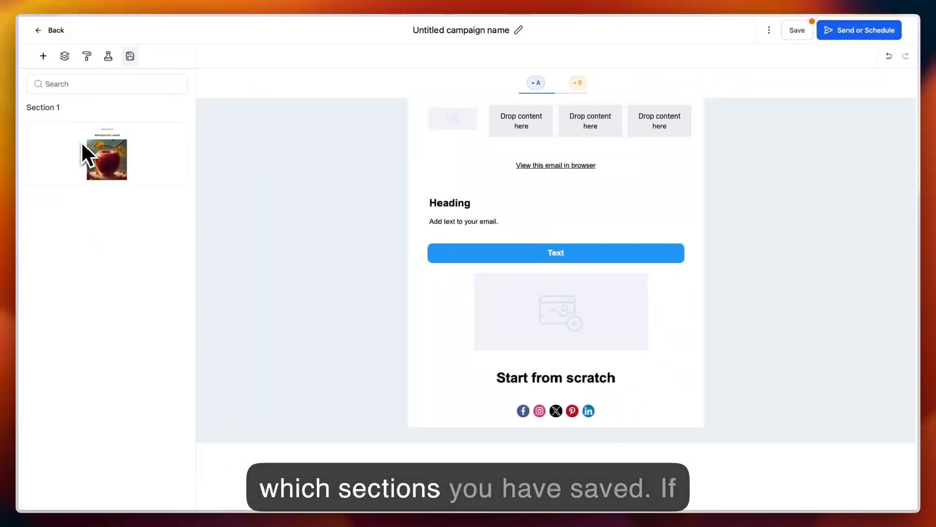
mouse_move(268, 131)
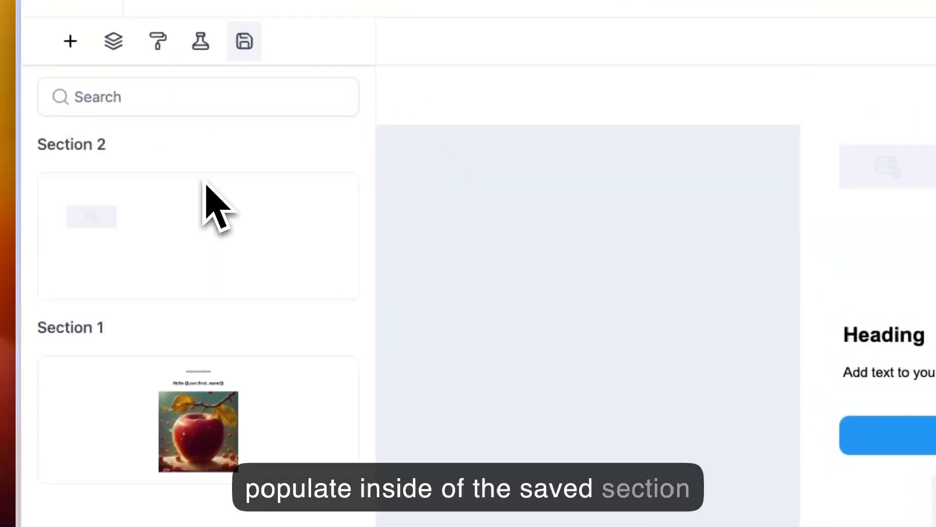
left_click_drag(184, 408, 777, 269)
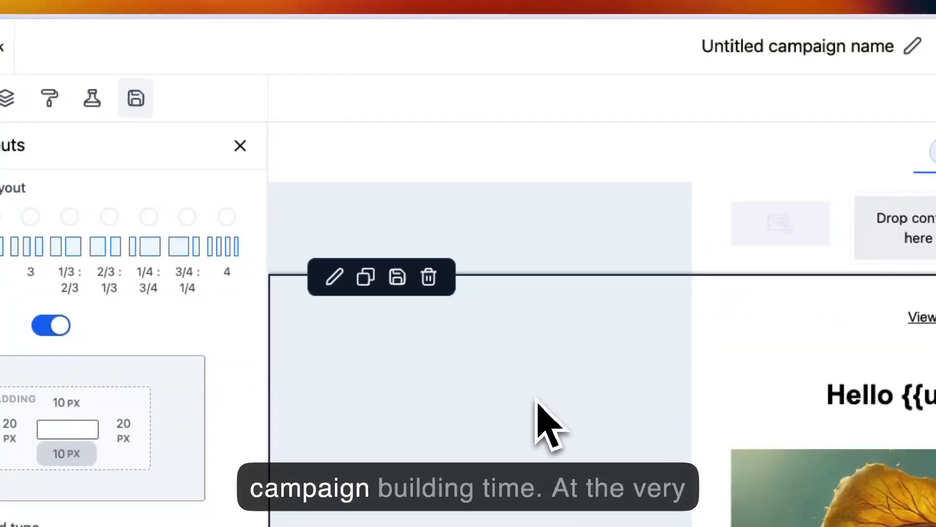
left_click(240, 145)
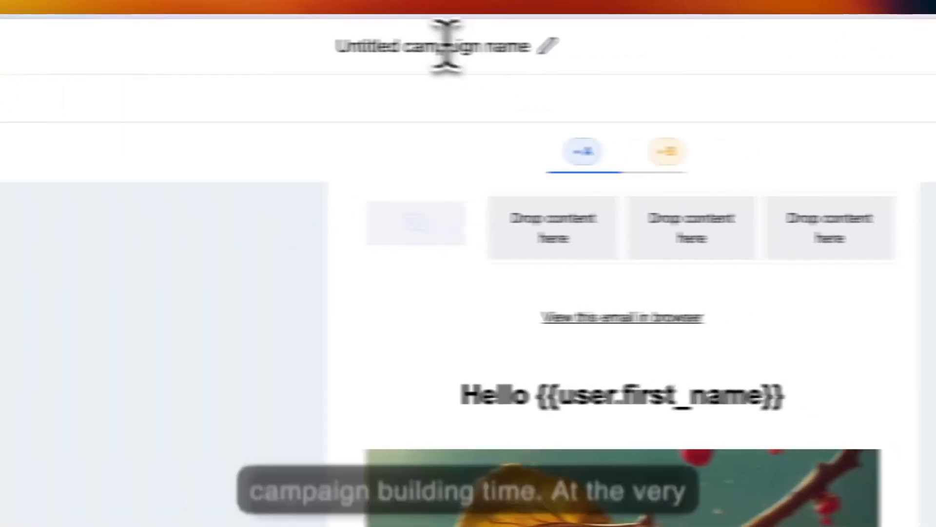
- Rename the untitled campaign as TEst and save it
left_click(467, 47)
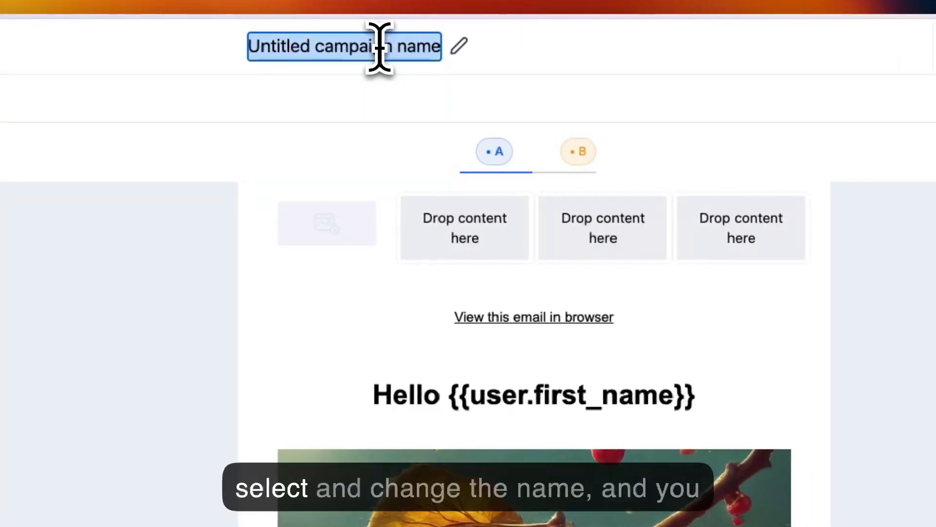
type("TEst")
left_click(434, 55)
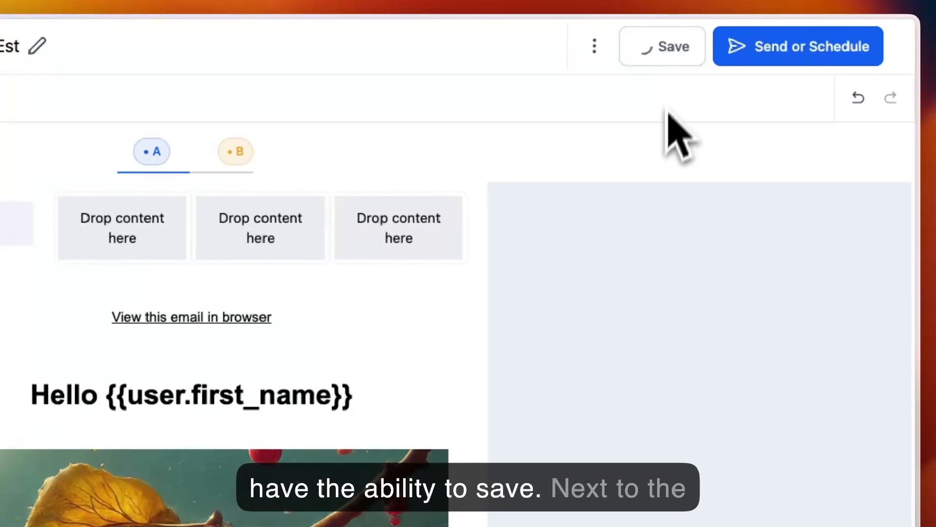
left_click(877, 57)
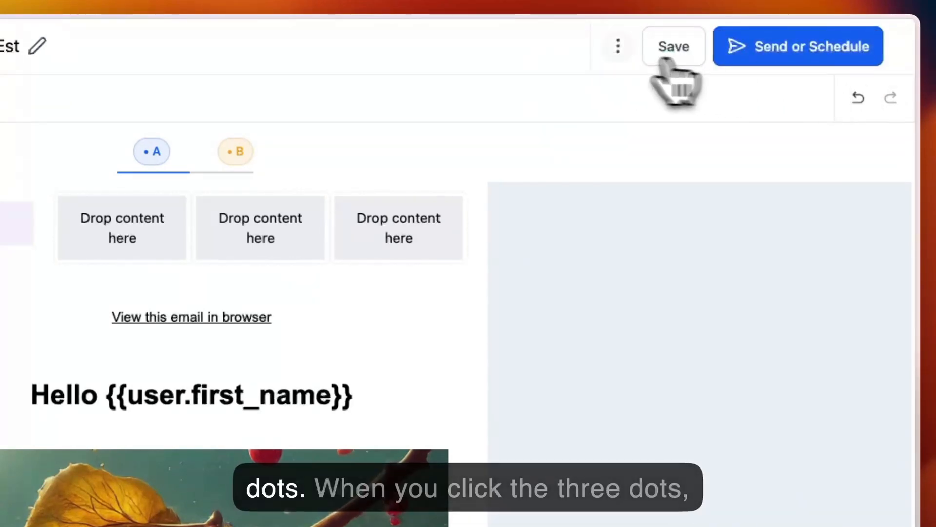
- Check the campaign's additional options and its file attachments dialog, leaving the attachments unchanged
left_click(618, 49)
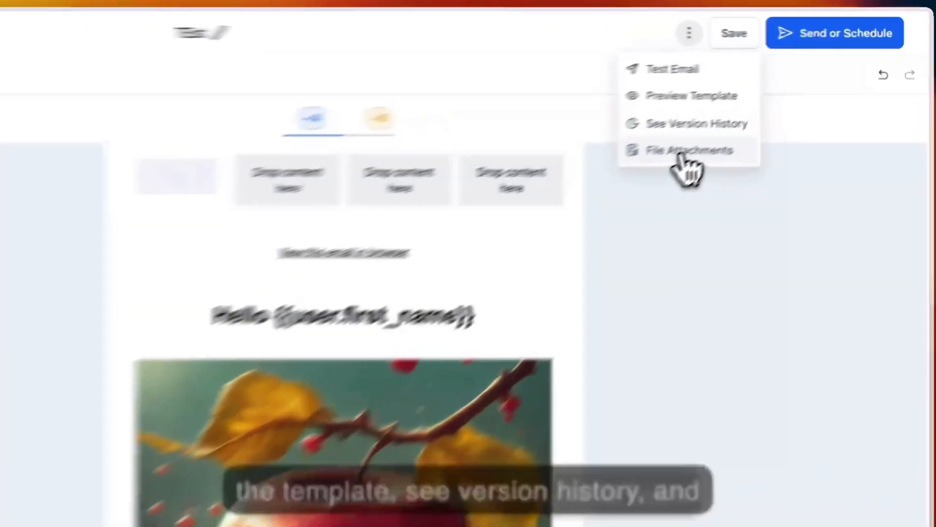
left_click(770, 102)
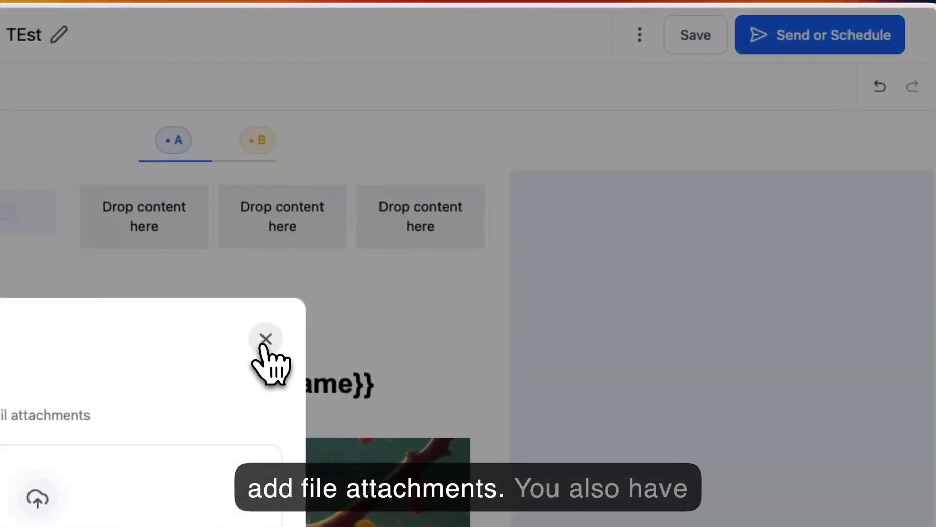
left_click(582, 181)
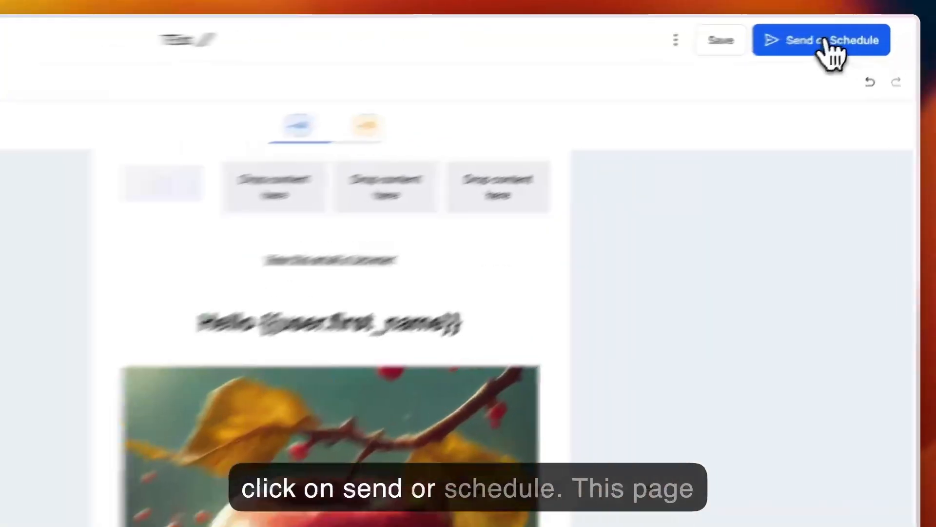
- Go to the campaign's Send or Schedule page and review the Send Now sender email, subject line and preview text fields
left_click(863, 31)
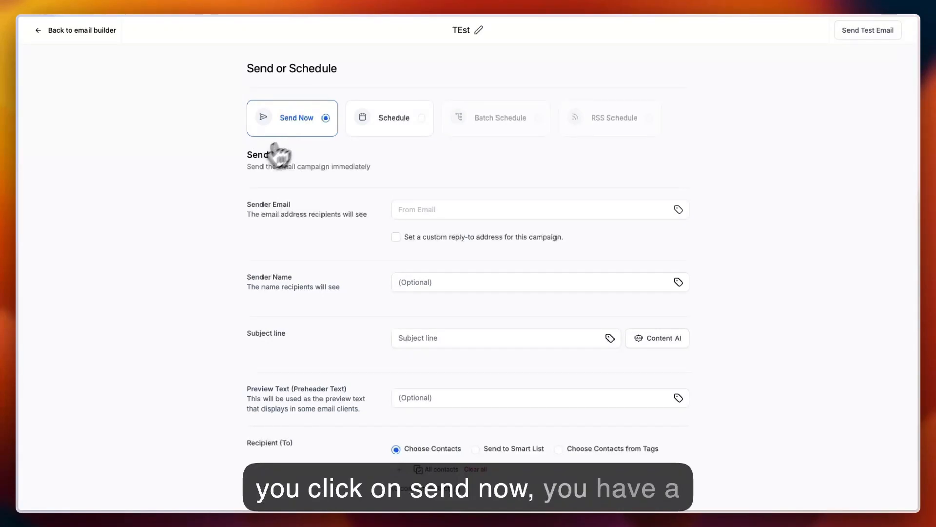
scroll(218, 203, "down", 3)
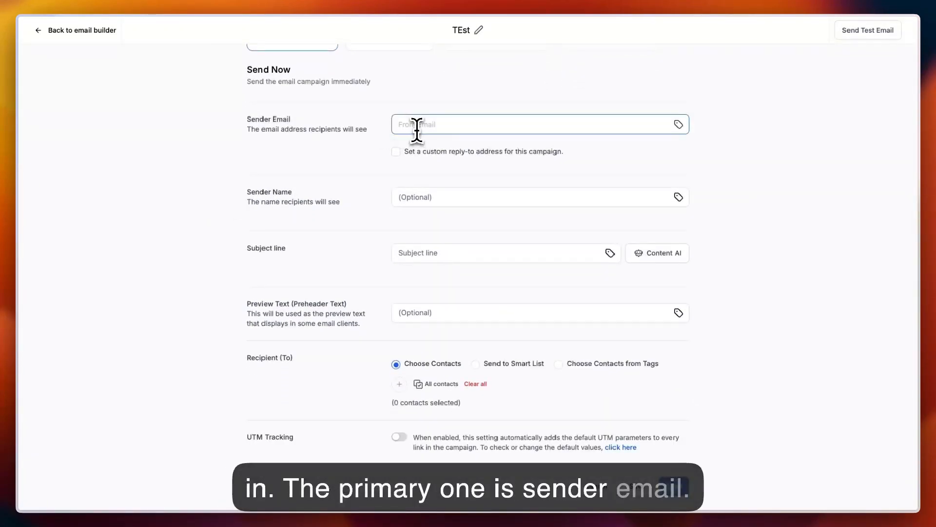
type("y")
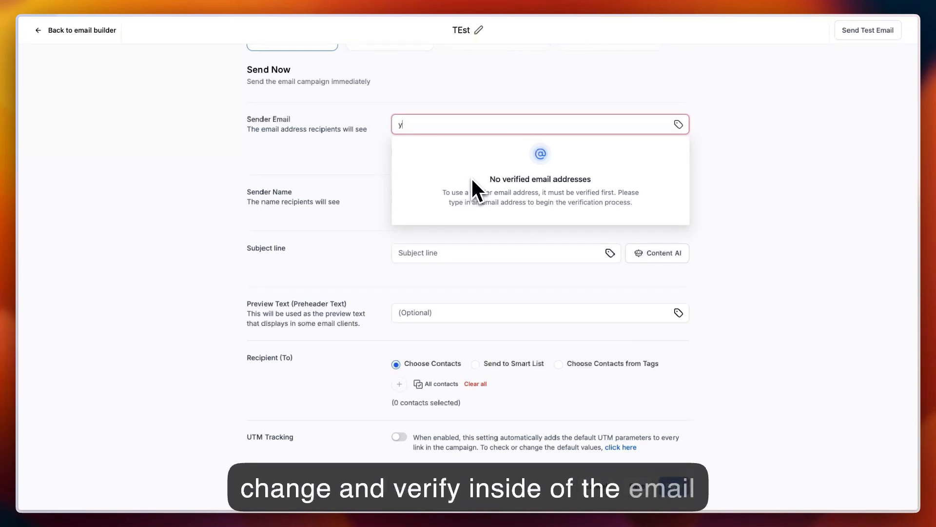
key("BackSpace")
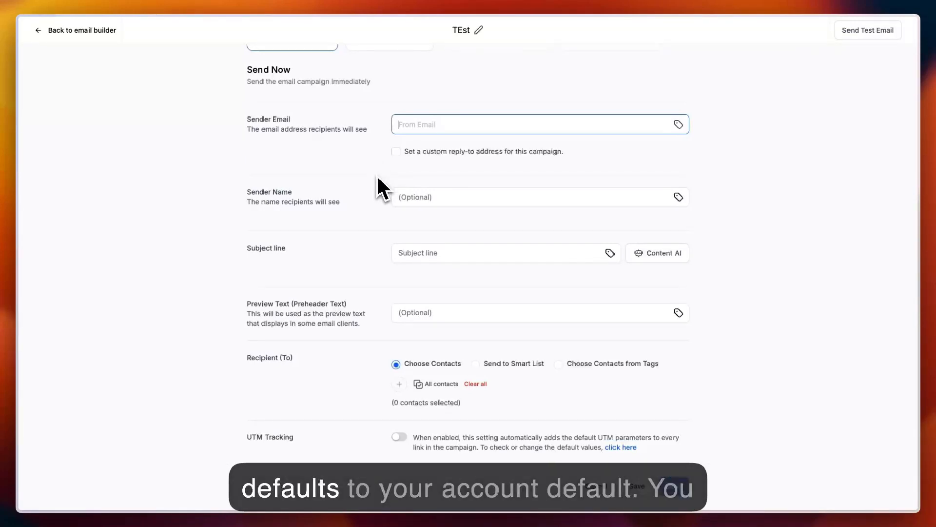
scroll(378, 188, "down", 1)
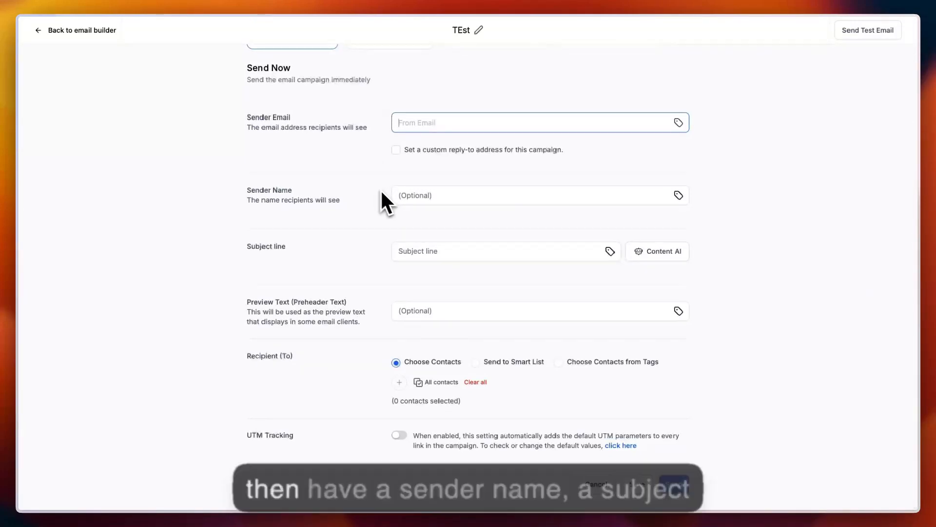
left_click(417, 252)
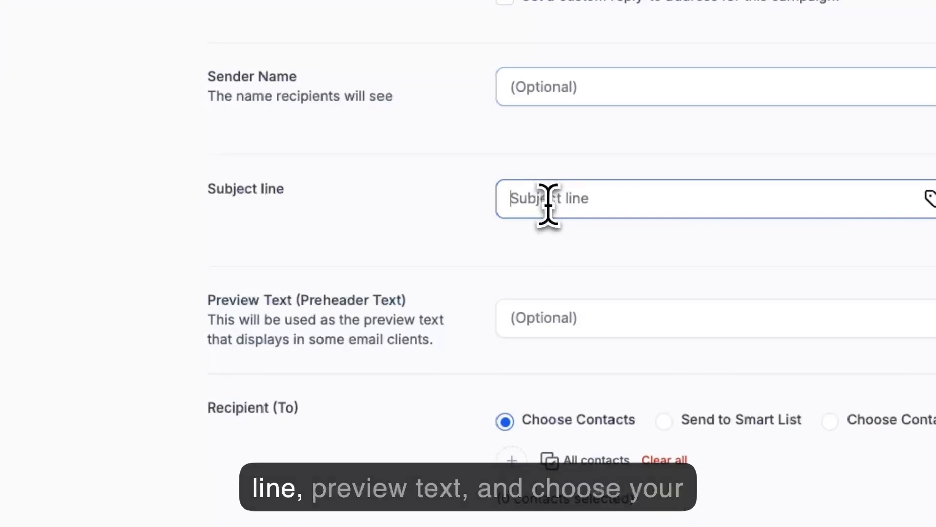
left_click(585, 318)
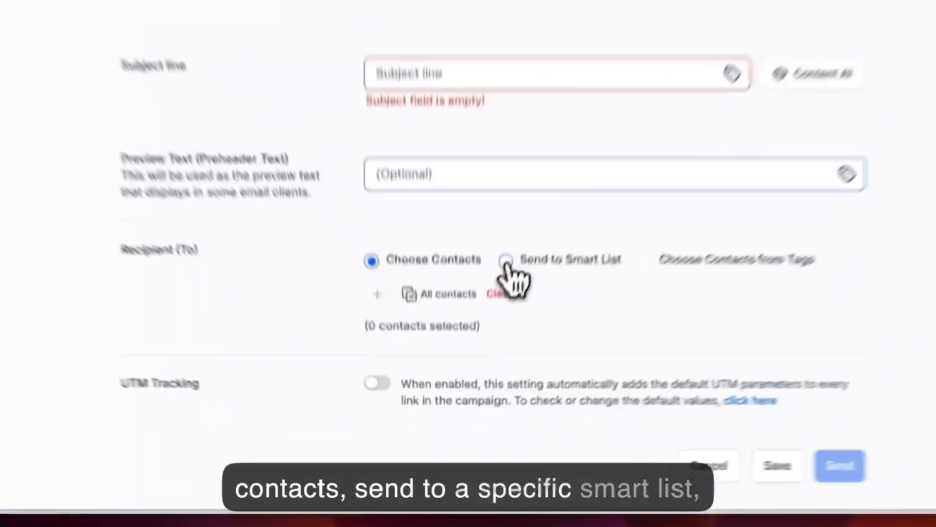
- Set the recipient type to Choose Contacts from Tags and check the list available for selection
left_click(506, 261)
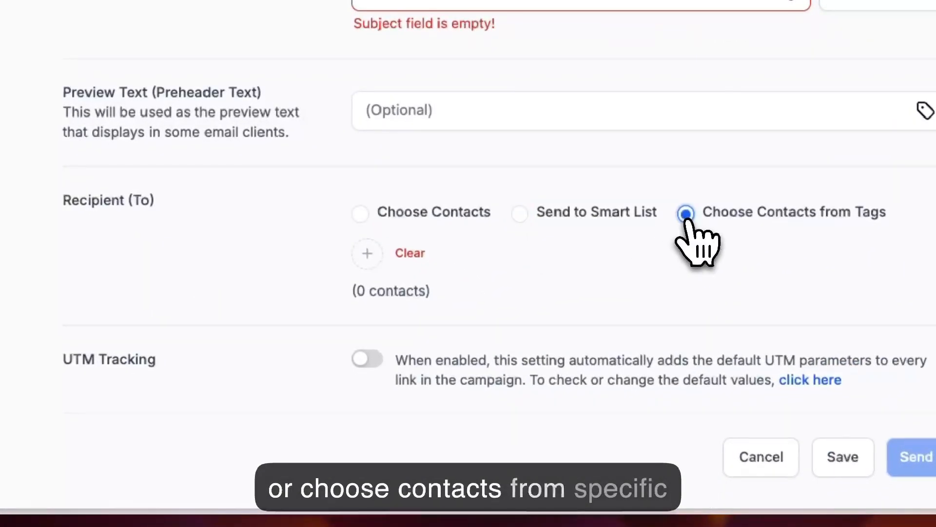
left_click(367, 253)
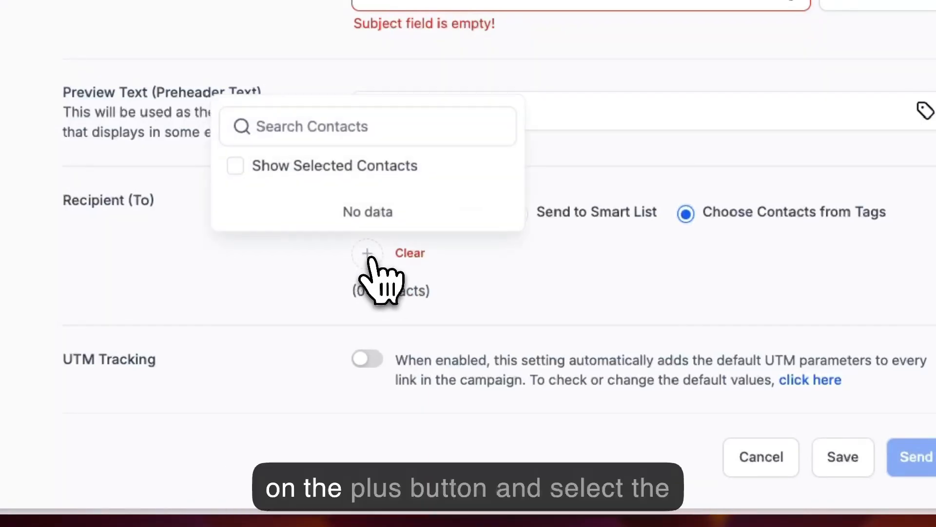
left_click(302, 282)
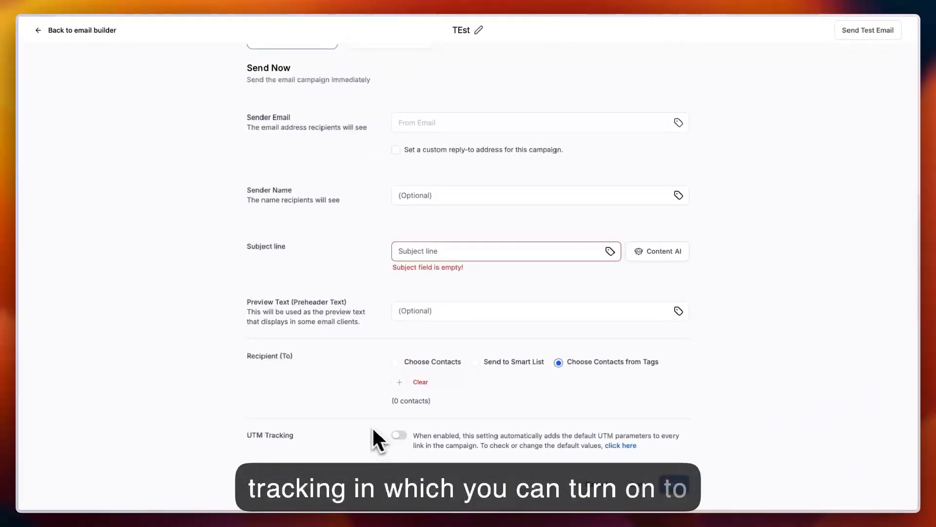
- Switch the campaign's delivery to Schedule and check the date and time choices
scroll(209, 428, "up", 3)
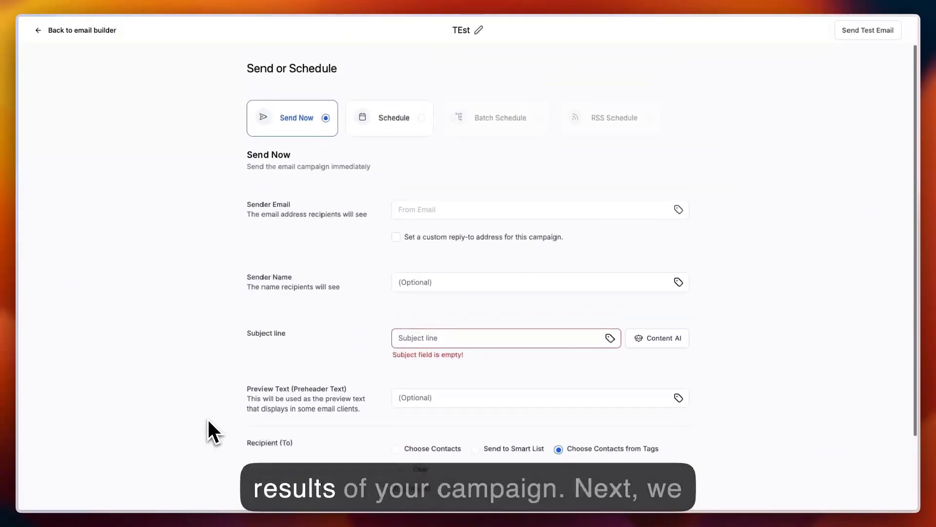
left_click(392, 128)
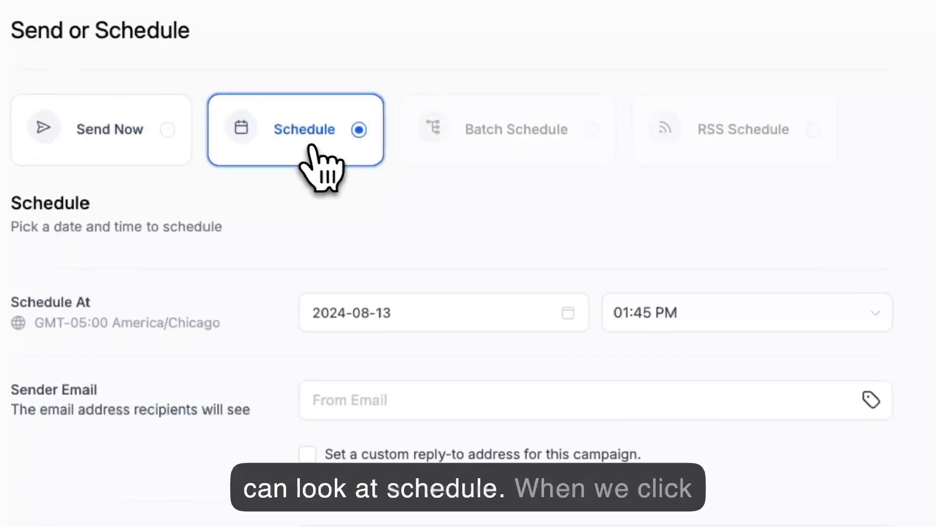
left_click(338, 315)
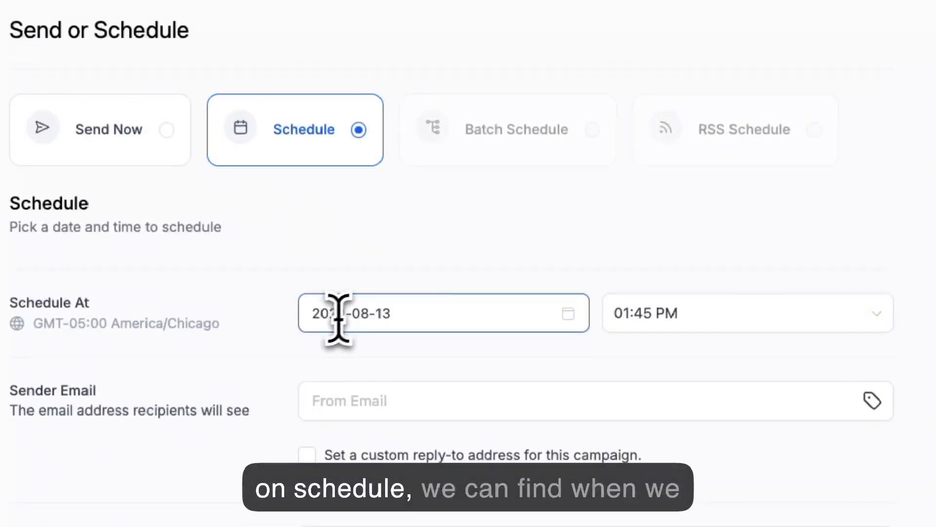
left_click(381, 320)
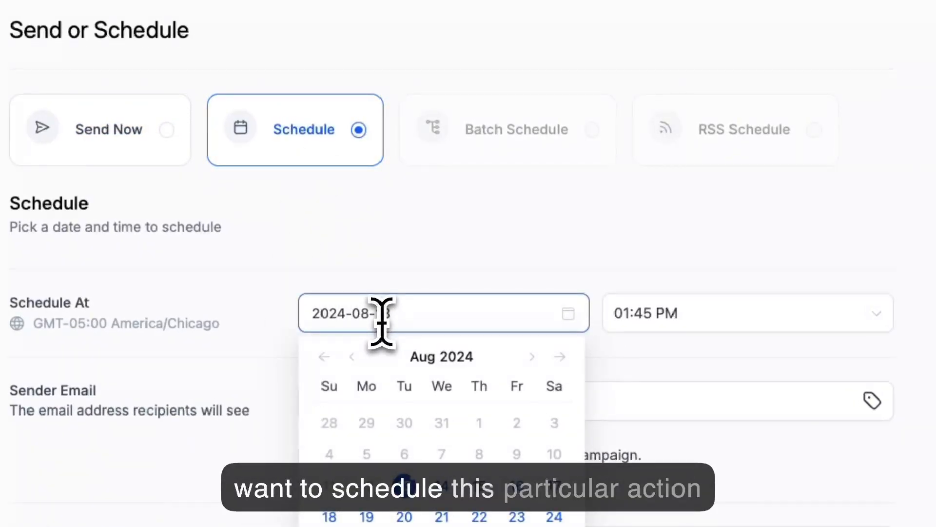
left_click(403, 276)
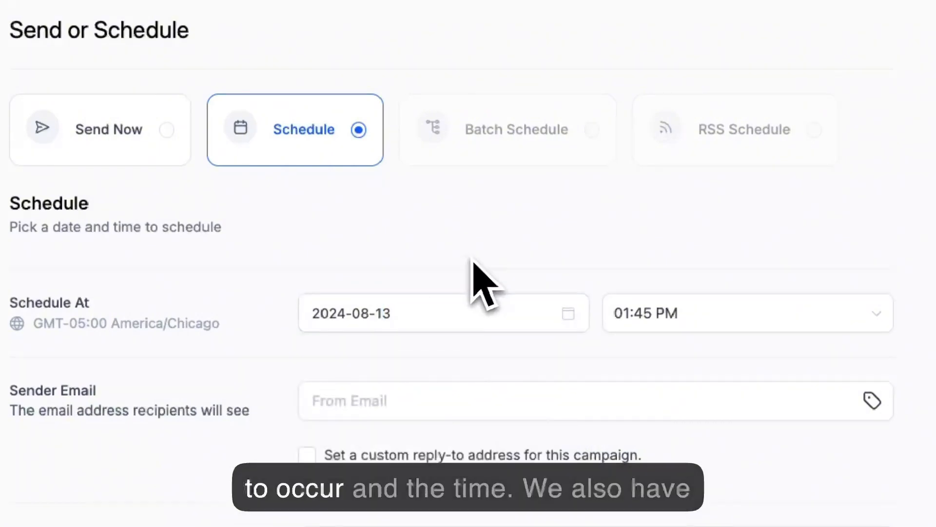
left_click(692, 316)
left_click(325, 239)
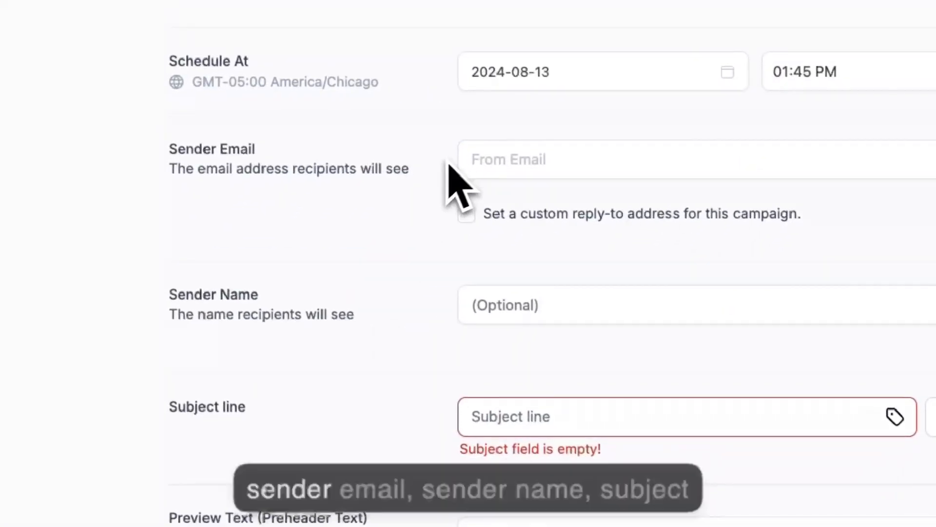
- Review the scheduled campaign's remaining sender, subject, preview text and recipient settings
scroll(350, 361, "down", 3)
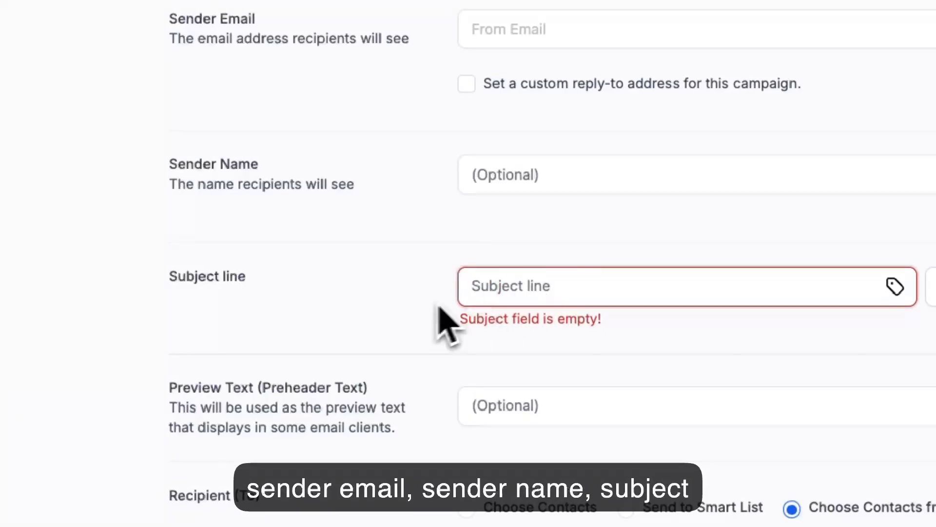
scroll(426, 312, "down", 2)
left_click(516, 312)
scroll(452, 376, "down", 1)
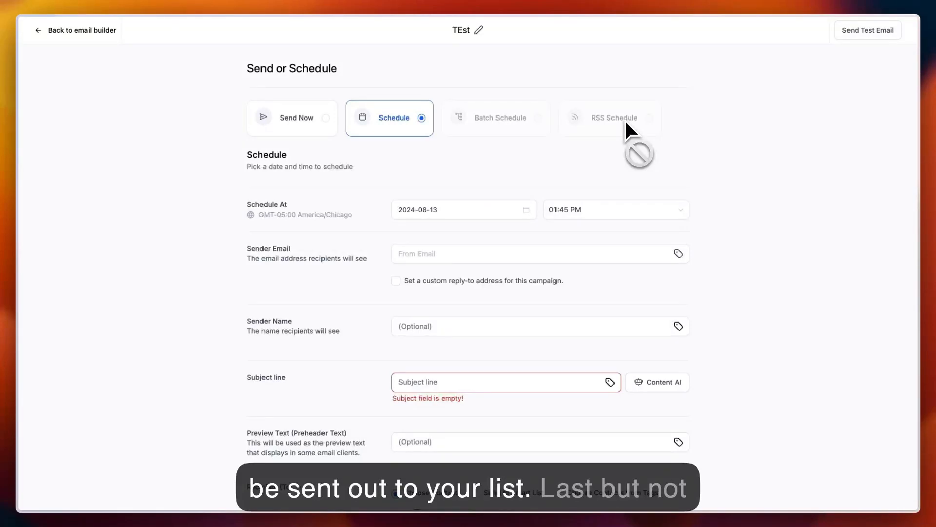
- Examine the details required for sending a test email, closing the form without sending
left_click(857, 31)
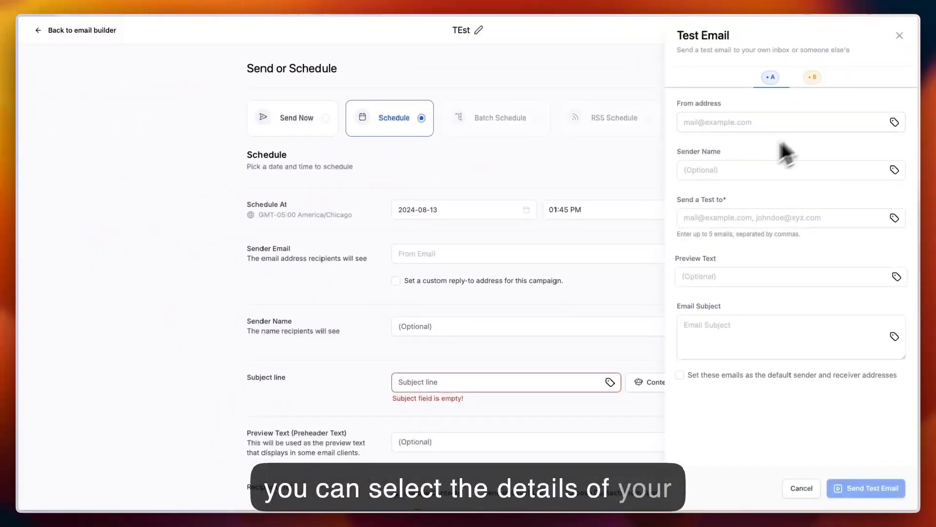
left_click(899, 36)
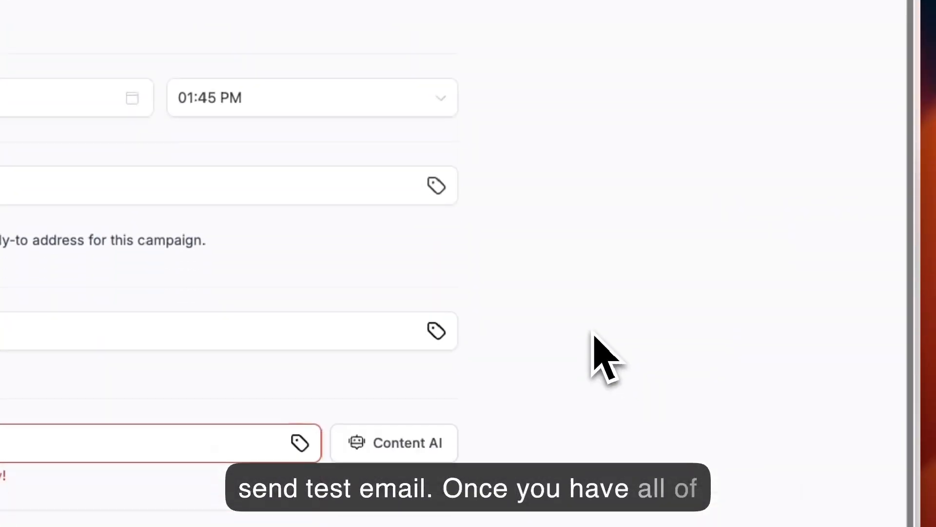